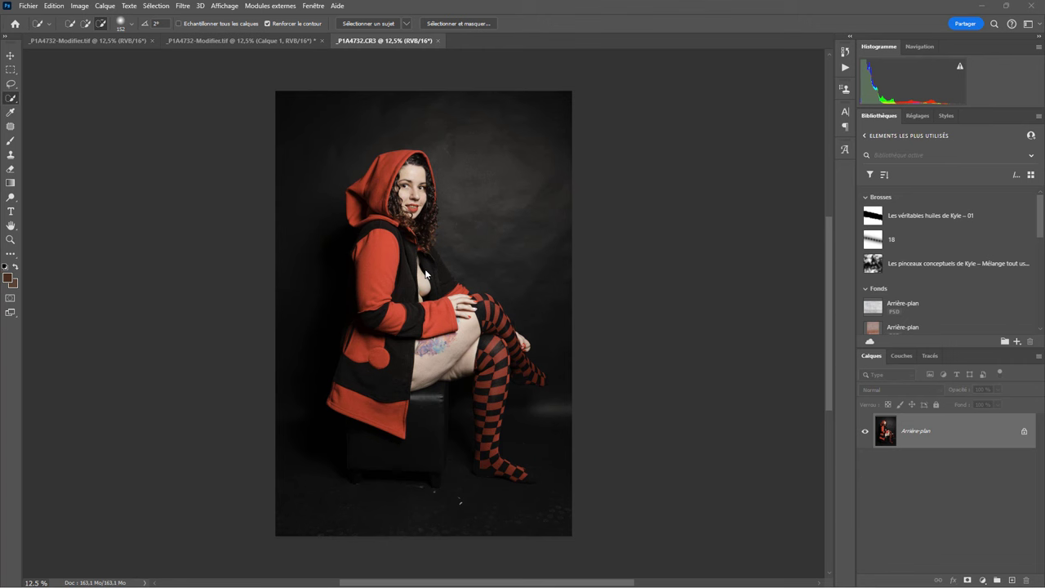
Step: Show the finished _P1A4732-Modifier.tif composite of the hooded woman in the forest
{"action": "left_click", "coordinate": [100, 42]}
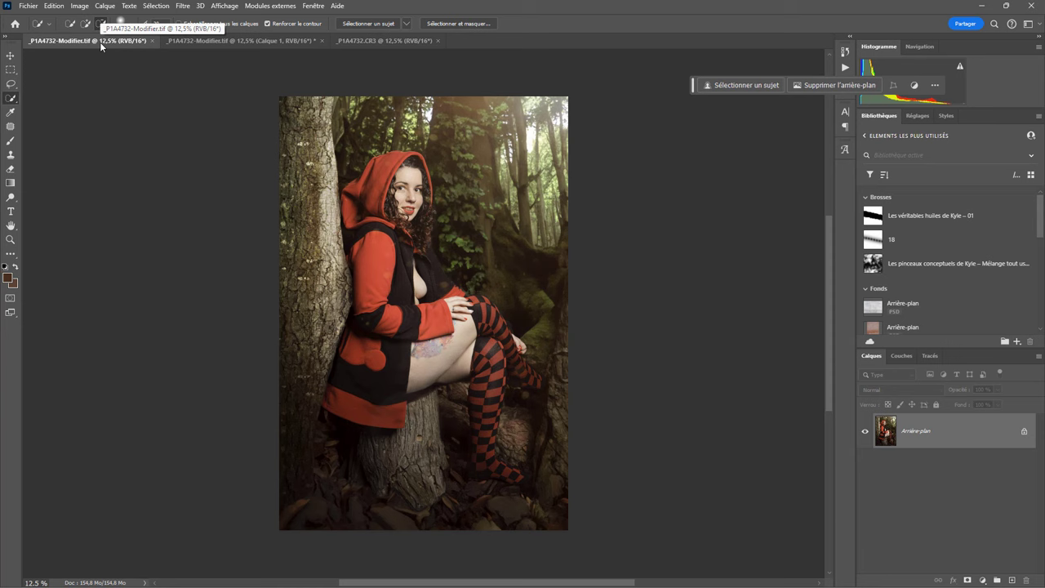
Step: View the layered composite document, then return to the _P1A4732.CR3 studio photo
{"action": "left_click", "coordinate": [231, 41]}
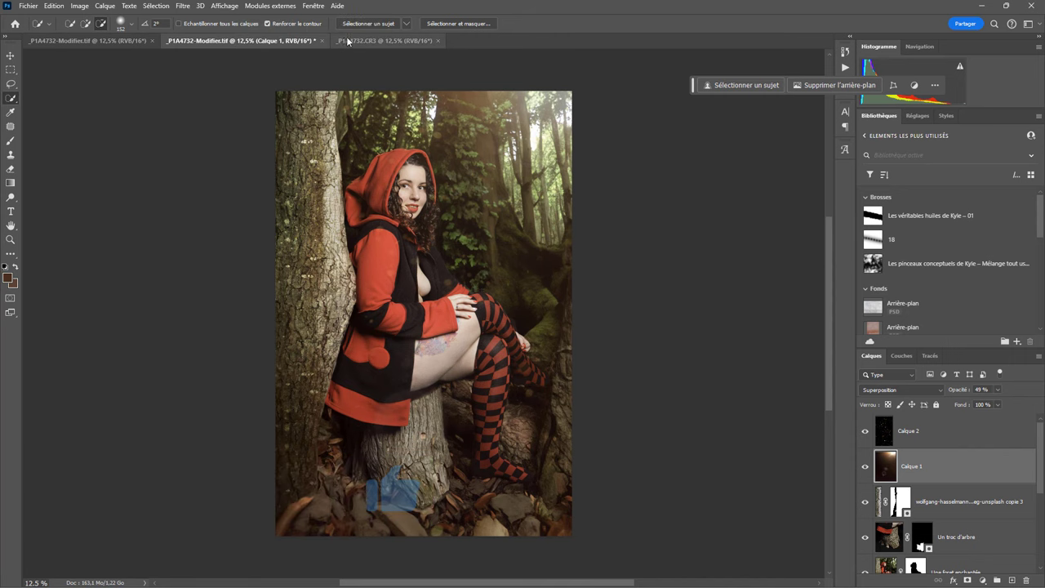
{"action": "left_click", "coordinate": [368, 41]}
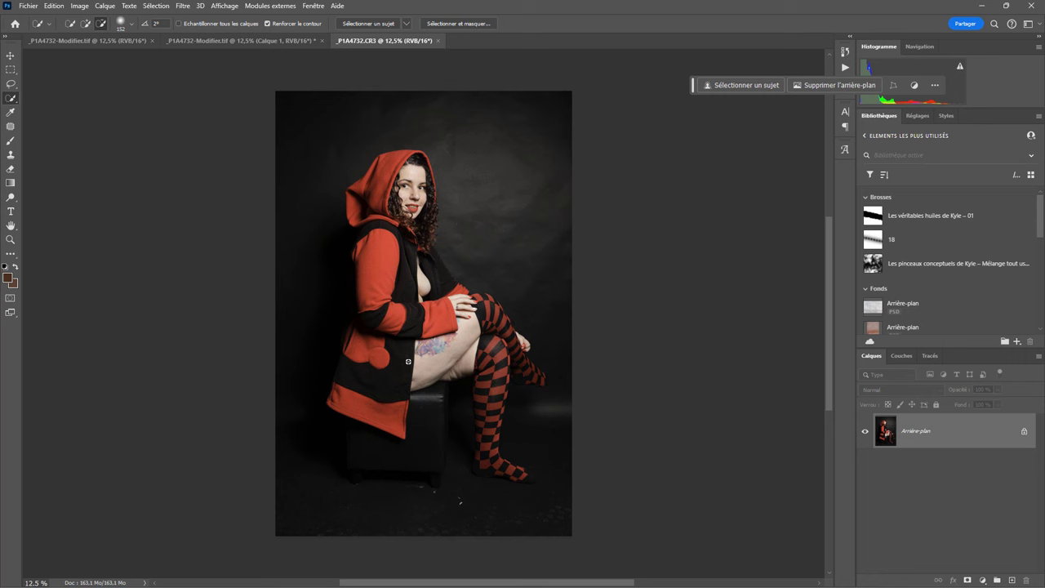
Step: Select the woman with Select Subject and subtract the stool area
{"action": "left_click", "coordinate": [156, 5]}
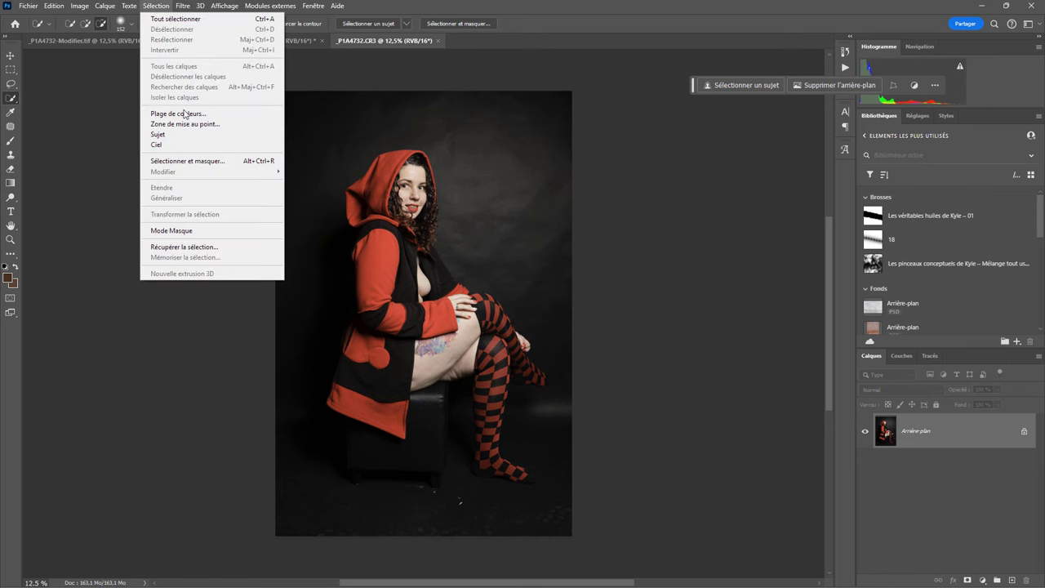
{"action": "left_click", "coordinate": [187, 137]}
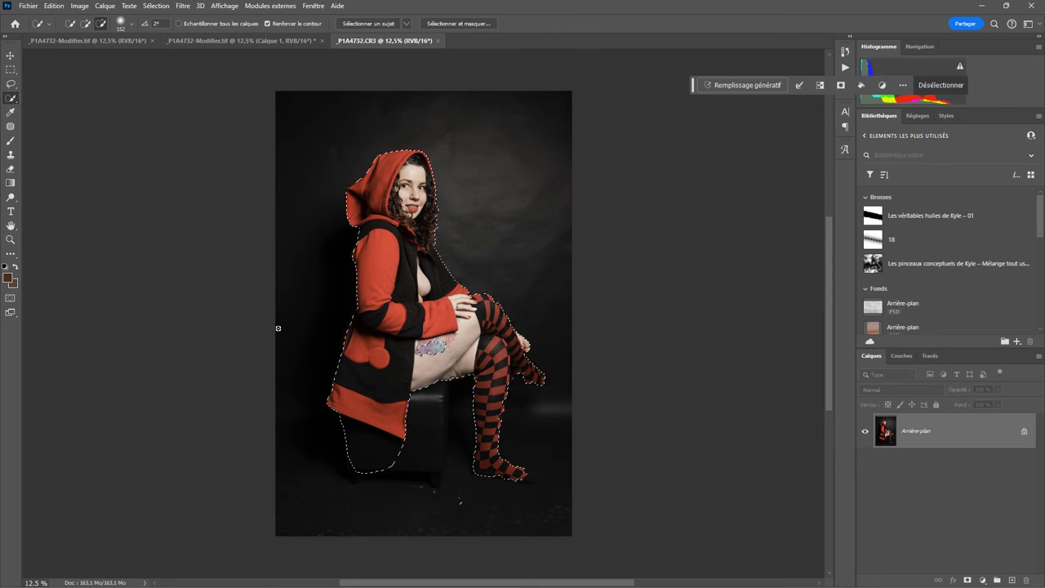
{"action": "mouse_move", "coordinate": [388, 440]}
{"action": "left_mouse_down"}
{"action": "mouse_move", "coordinate": [358, 474]}
{"action": "mouse_move", "coordinate": [389, 472]}
{"action": "left_mouse_up"}
{"action": "scroll", "coordinate": [423, 381], "scroll_direction": "up", "scroll_amount": 1}
{"action": "scroll", "coordinate": [423, 381], "scroll_direction": "up", "scroll_amount": 2}
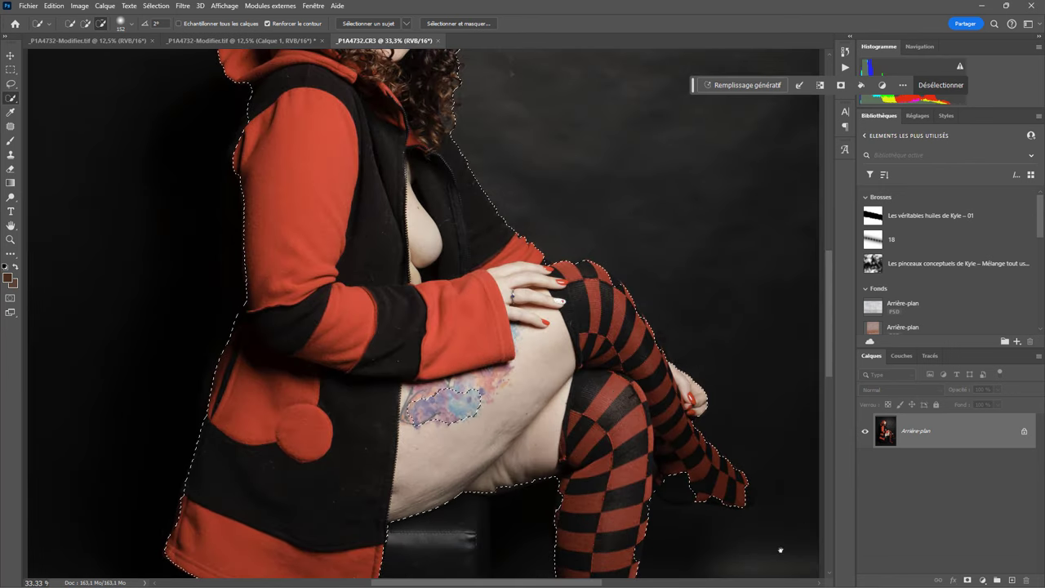
{"action": "scroll", "coordinate": [413, 410], "scroll_direction": "down", "scroll_amount": 5}
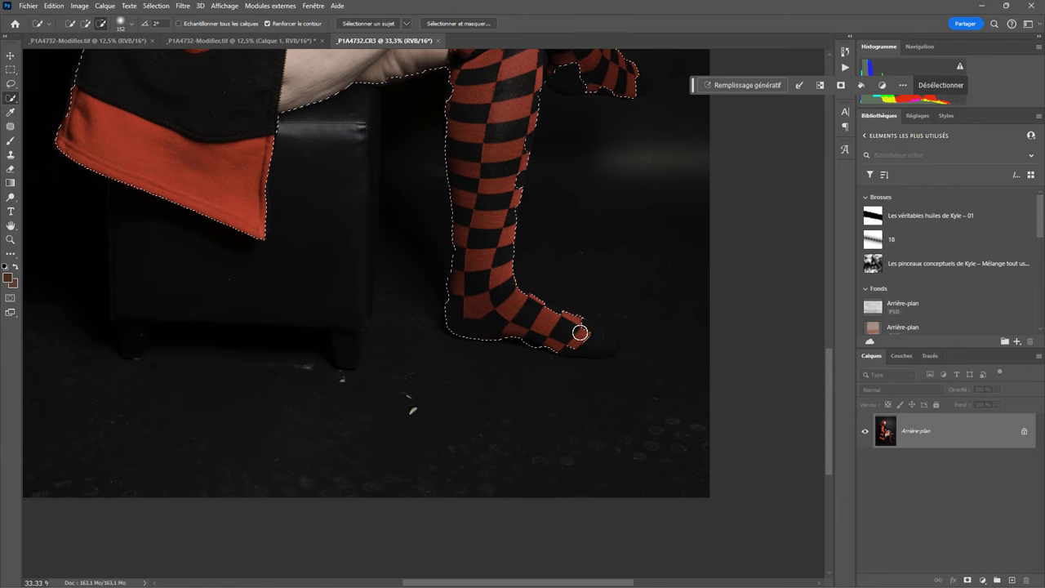
Step: Add her toe tips and foot to the selection with Quick Selection
{"action": "left_click", "coordinate": [86, 23]}
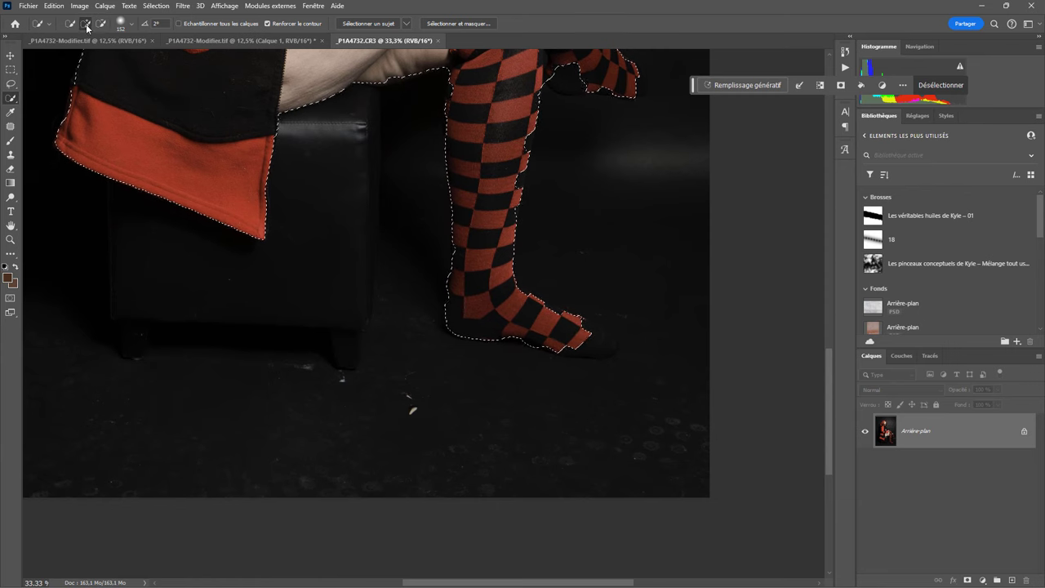
{"action": "left_click_drag", "start_coordinate": [599, 343], "coordinate": [555, 340]}
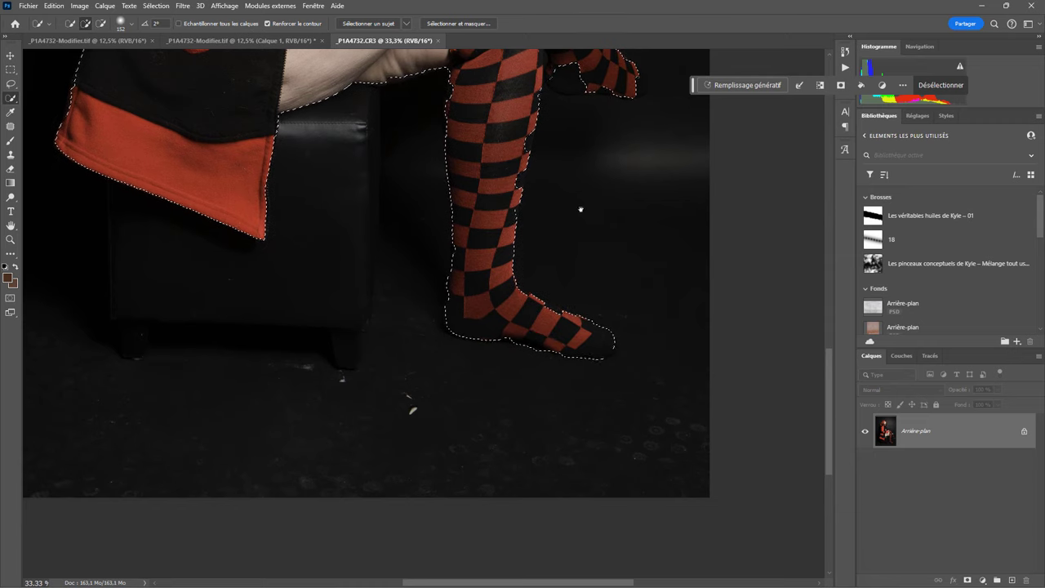
{"action": "scroll", "coordinate": [579, 210], "scroll_direction": "up", "scroll_amount": 5}
{"action": "mouse_move", "coordinate": [616, 355]}
{"action": "left_mouse_down"}
{"action": "mouse_move", "coordinate": [540, 358]}
{"action": "mouse_move", "coordinate": [624, 367]}
{"action": "left_mouse_up"}
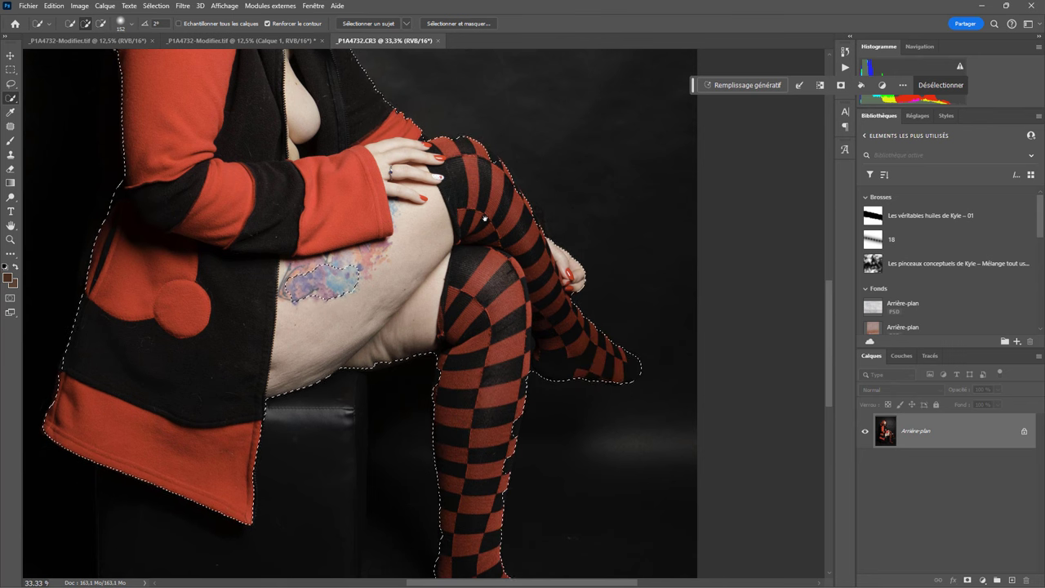
{"action": "scroll", "coordinate": [522, 351], "scroll_direction": "up", "scroll_amount": 3}
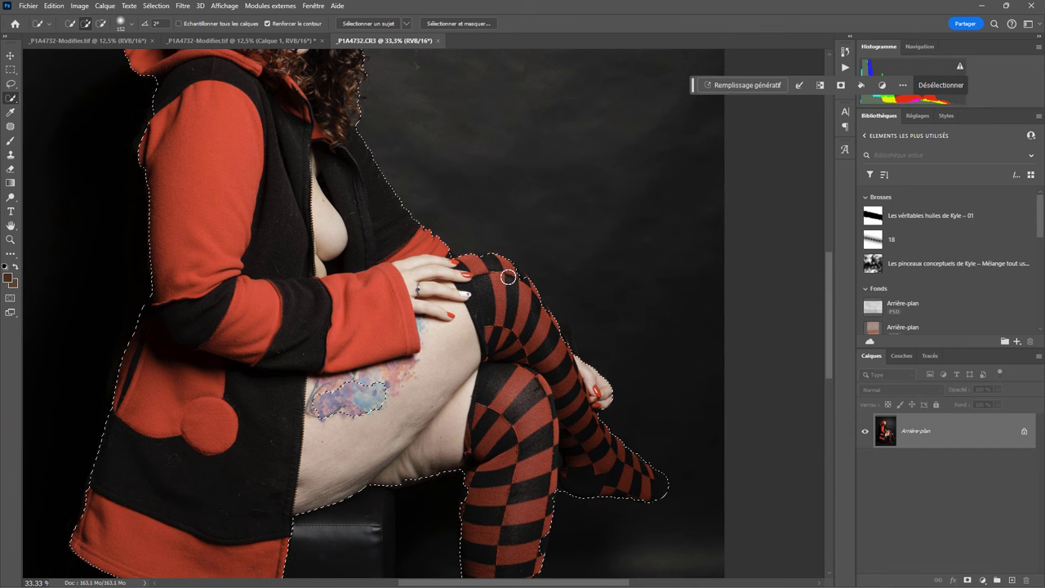
{"action": "mouse_move", "coordinate": [250, 432]}
{"action": "left_mouse_down"}
{"action": "mouse_move", "coordinate": [718, 440]}
{"action": "mouse_move", "coordinate": [530, 513]}
{"action": "left_mouse_up"}
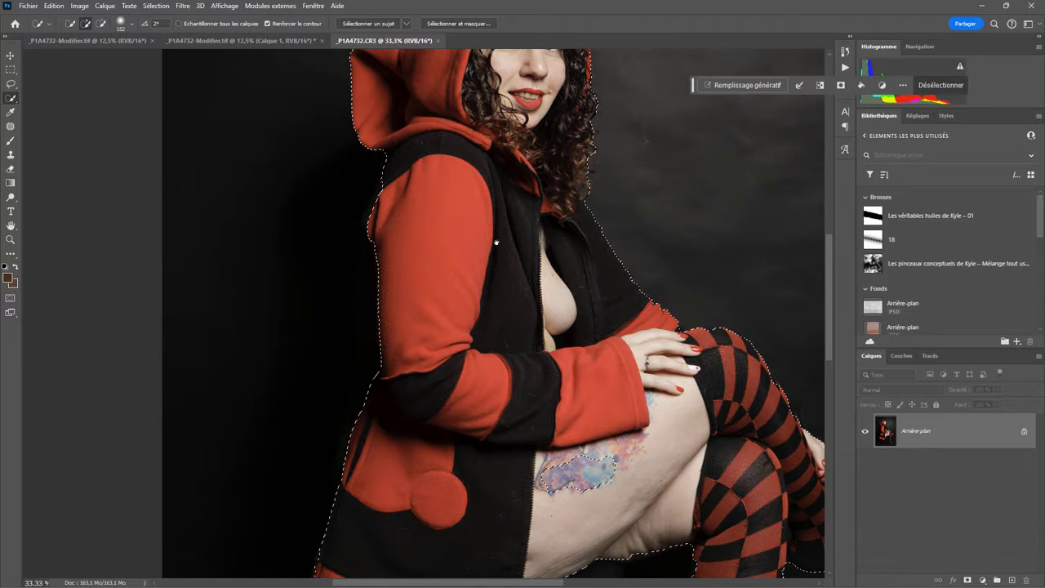
{"action": "scroll", "coordinate": [365, 109], "scroll_direction": "down", "scroll_amount": 3}
Step: Invert the selection and generative-fill the backdrop with the prompt 'Foret enchantée'
{"action": "left_click", "coordinate": [156, 5]}
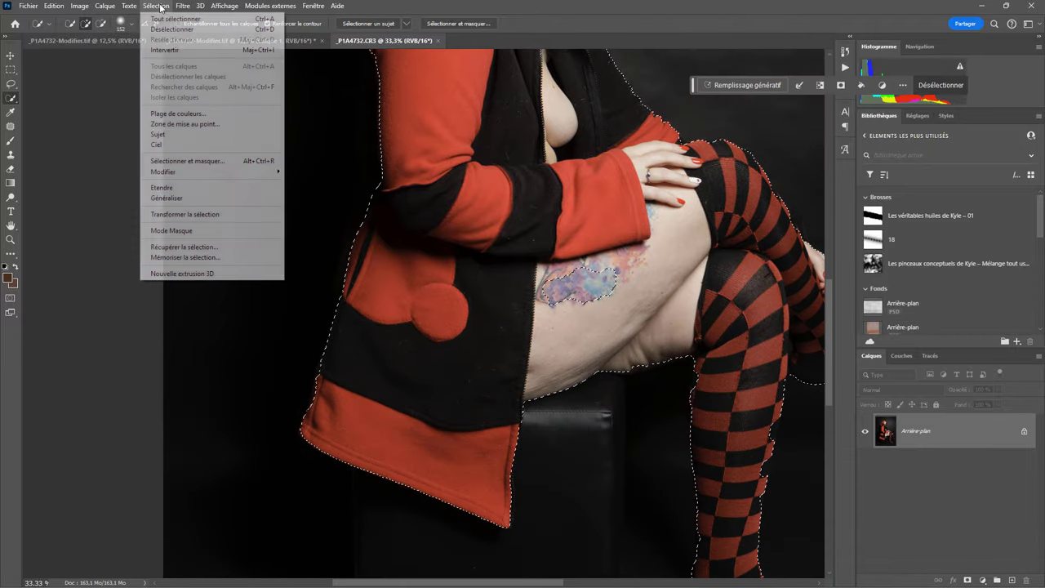
{"action": "left_click", "coordinate": [172, 54]}
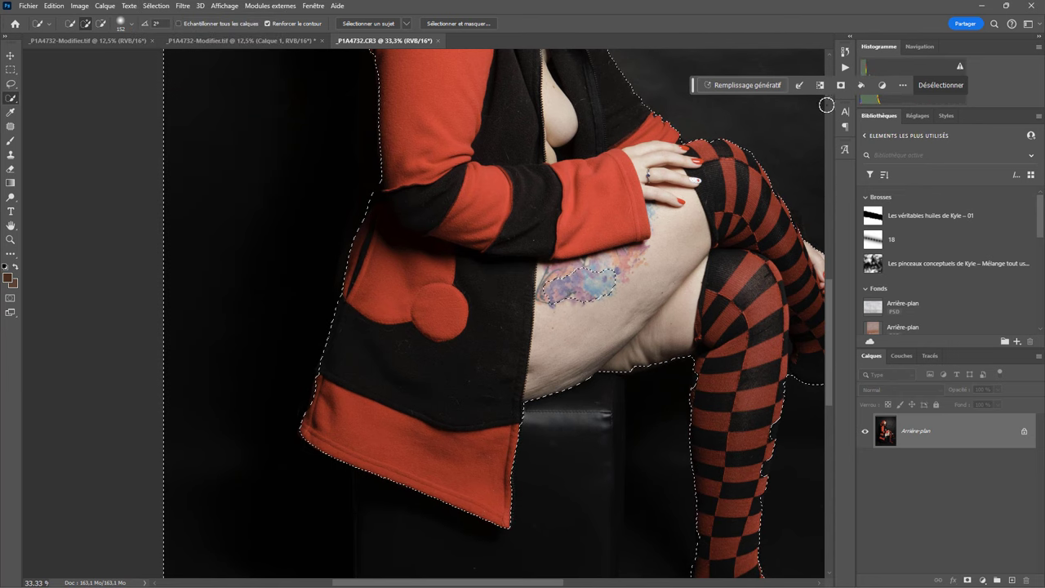
{"action": "left_click", "coordinate": [739, 85]}
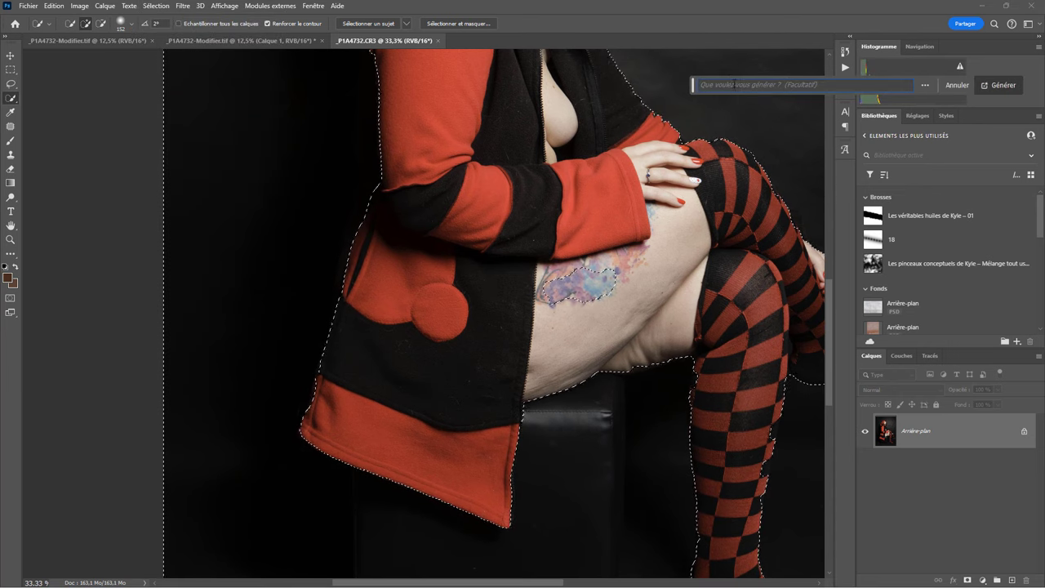
{"action": "type", "text": "F"}
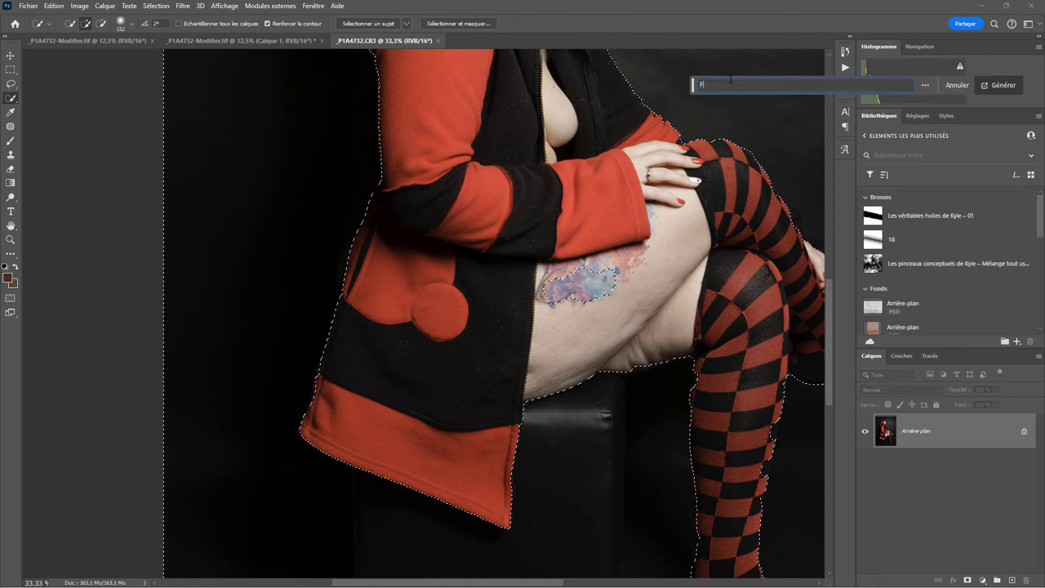
{"action": "type", "text": "oret enchantée"}
{"action": "key", "text": "Return"}
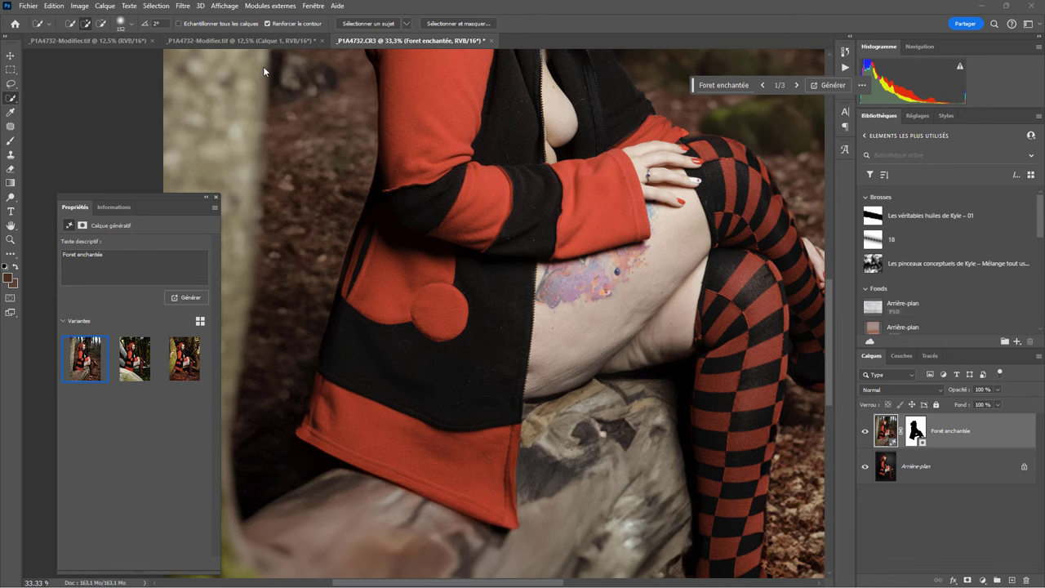
Step: Compare the forest variants, keep the third, and zoom in to check coat and log edges
{"action": "key", "text": "ctrl+minus"}
{"action": "key", "text": "ctrl+minus"}
{"action": "key", "text": "ctrl+minus"}
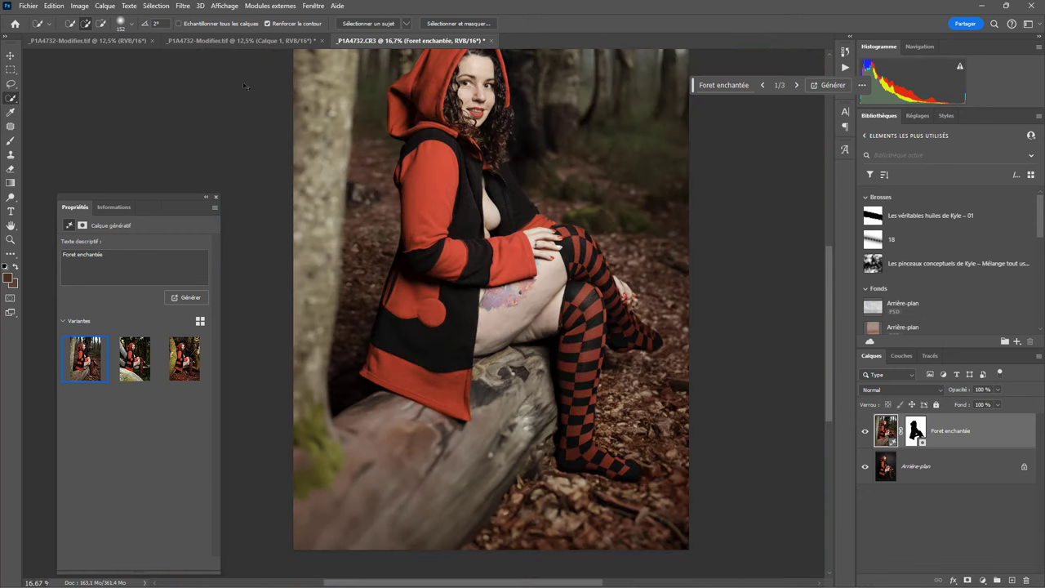
{"action": "key", "text": "ctrl+minus"}
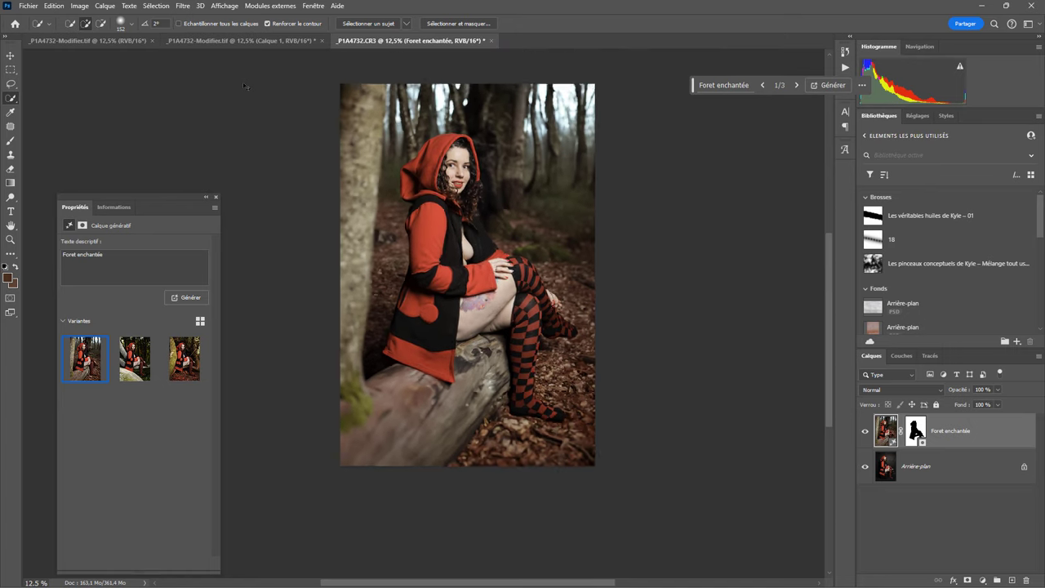
{"action": "key", "text": "ctrl+plus"}
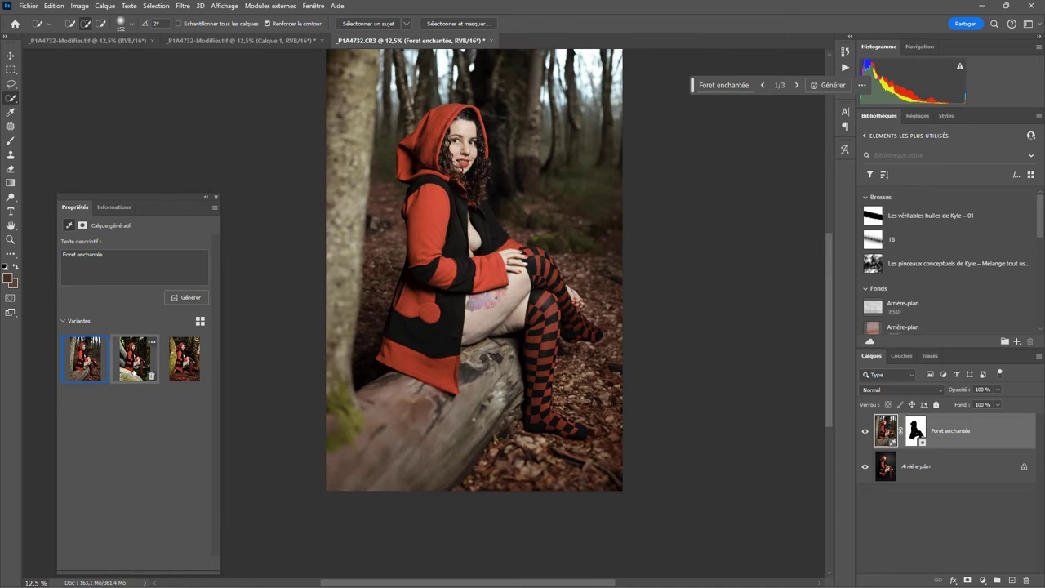
{"action": "left_click", "coordinate": [135, 358]}
{"action": "mouse_move", "coordinate": [185, 359]}
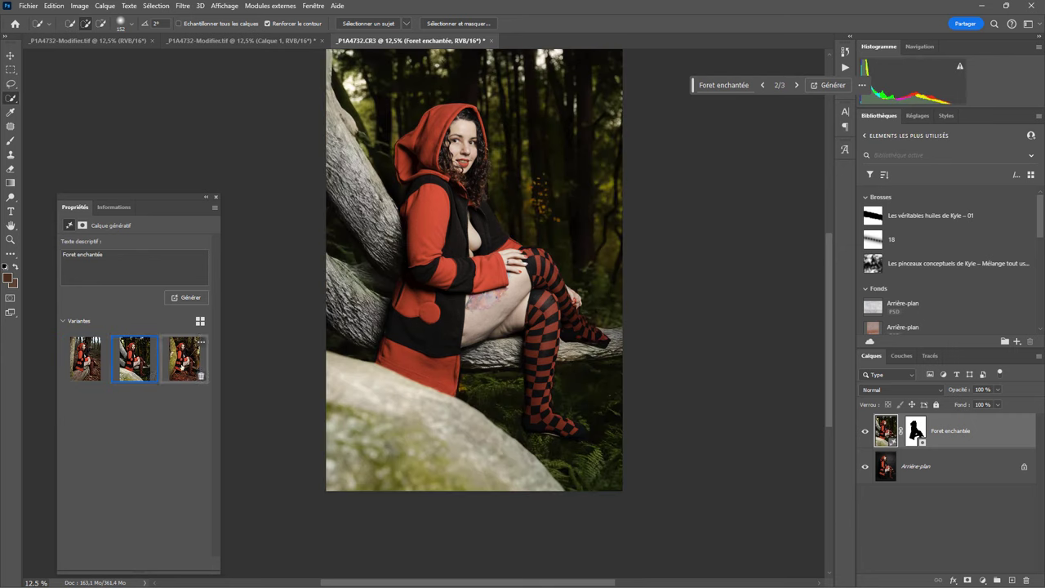
{"action": "left_click", "coordinate": [181, 365]}
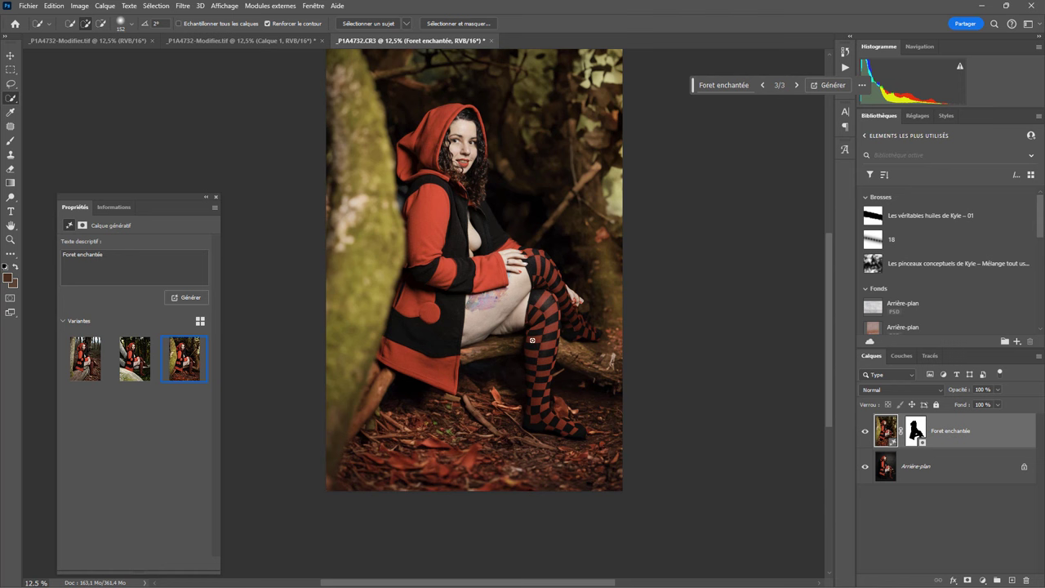
{"action": "key", "text": "ctrl+plus"}
{"action": "key", "text": "ctrl+plus"}
{"action": "key", "text": "ctrl+plus"}
{"action": "key", "text": "ctrl+plus"}
{"action": "key", "text": "ctrl+plus"}
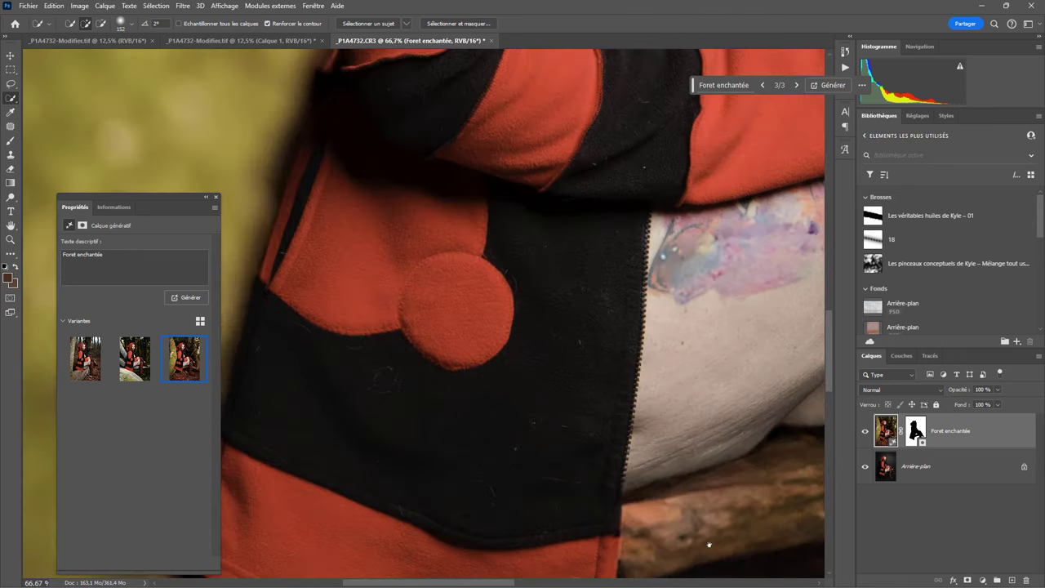
{"action": "left_click_drag", "start_coordinate": [709, 545], "coordinate": [488, 245]}
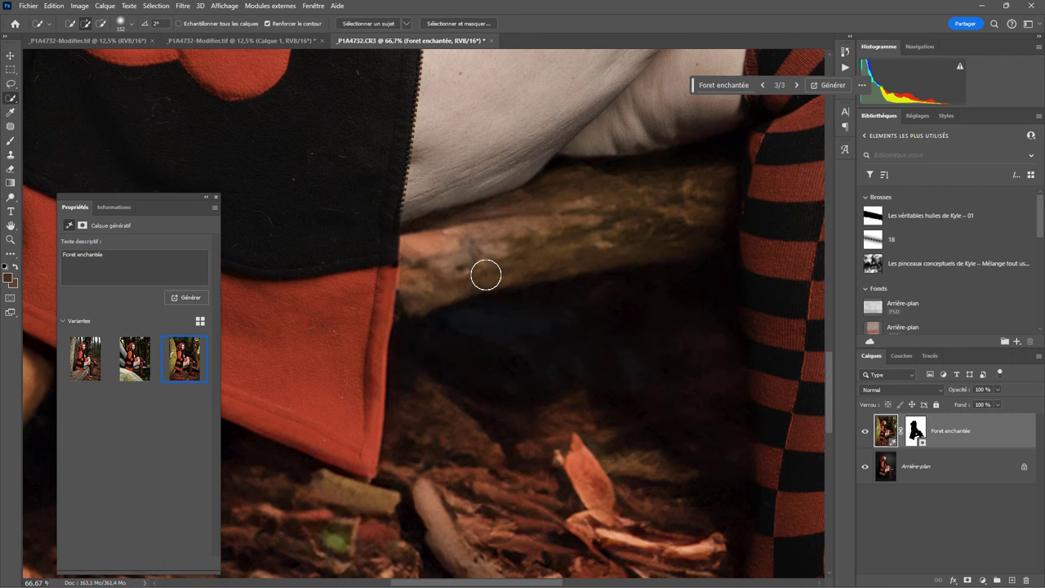
{"action": "mouse_move", "coordinate": [688, 256]}
{"action": "left_mouse_down"}
{"action": "mouse_move", "coordinate": [300, 502]}
{"action": "mouse_move", "coordinate": [201, 528]}
{"action": "left_mouse_up"}
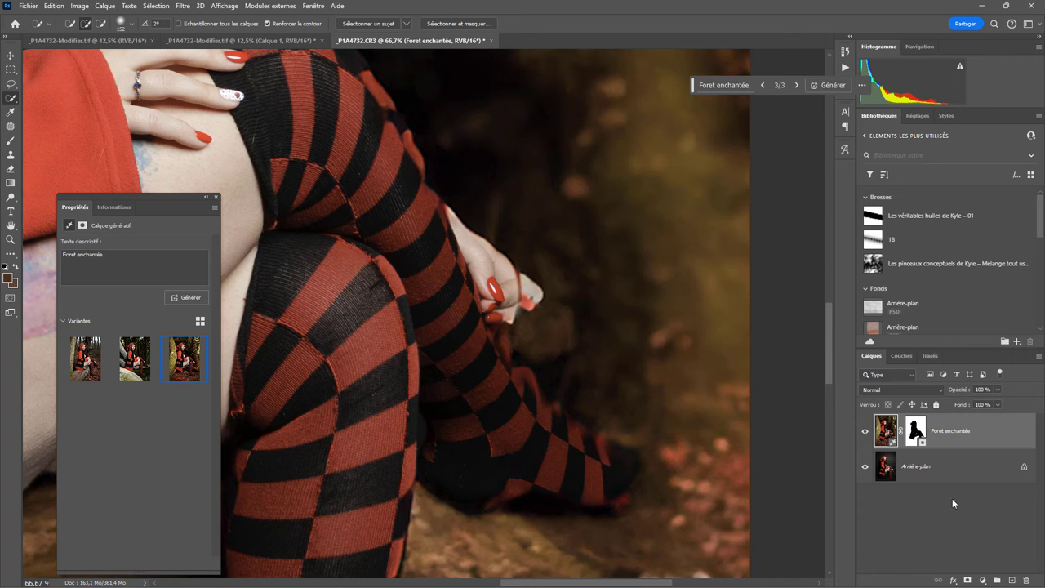
{"action": "left_click", "coordinate": [865, 431]}
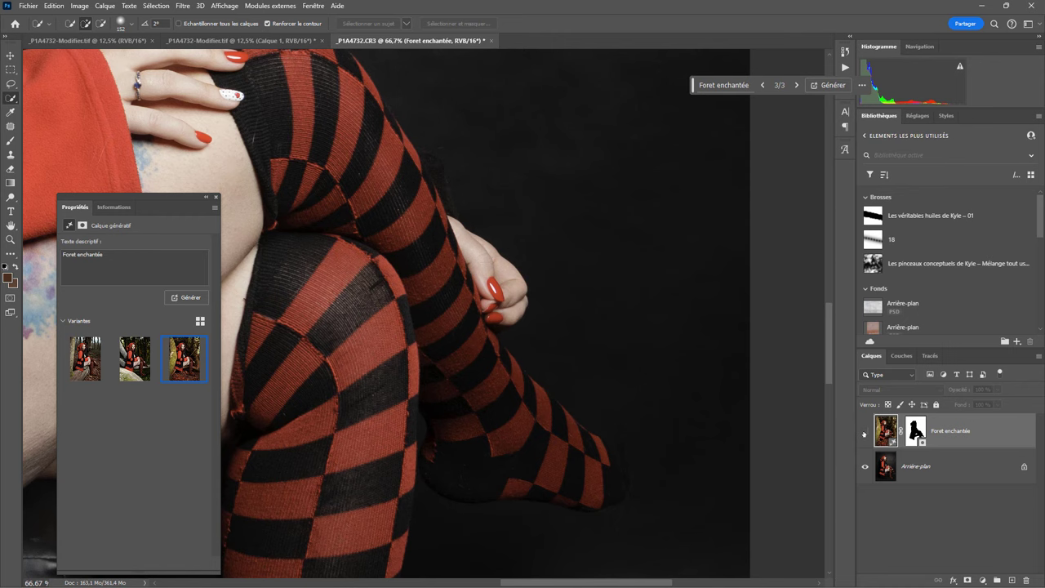
{"action": "left_click", "coordinate": [865, 432]}
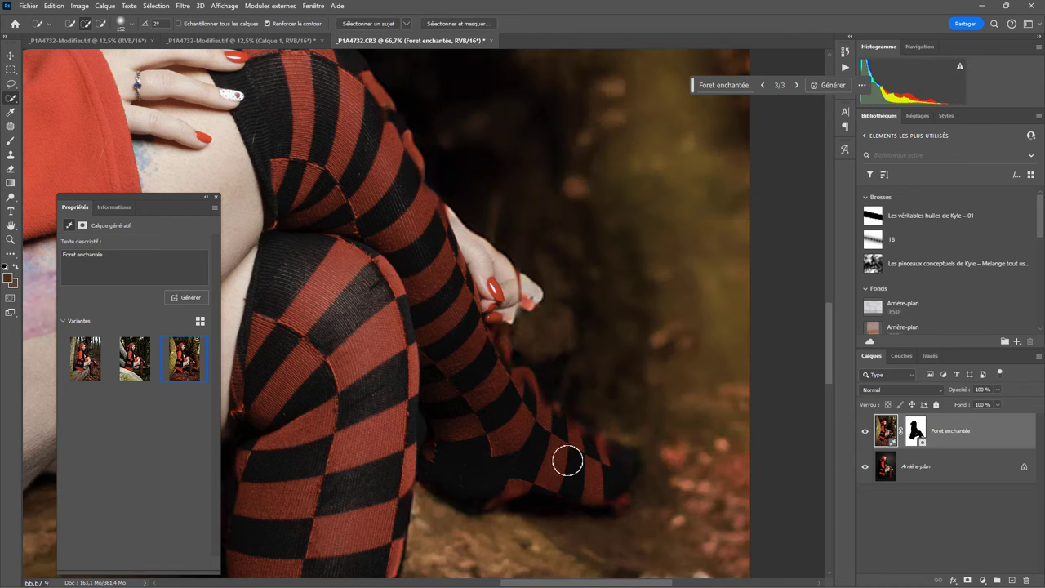
{"action": "left_click_drag", "start_coordinate": [329, 188], "coordinate": [521, 493]}
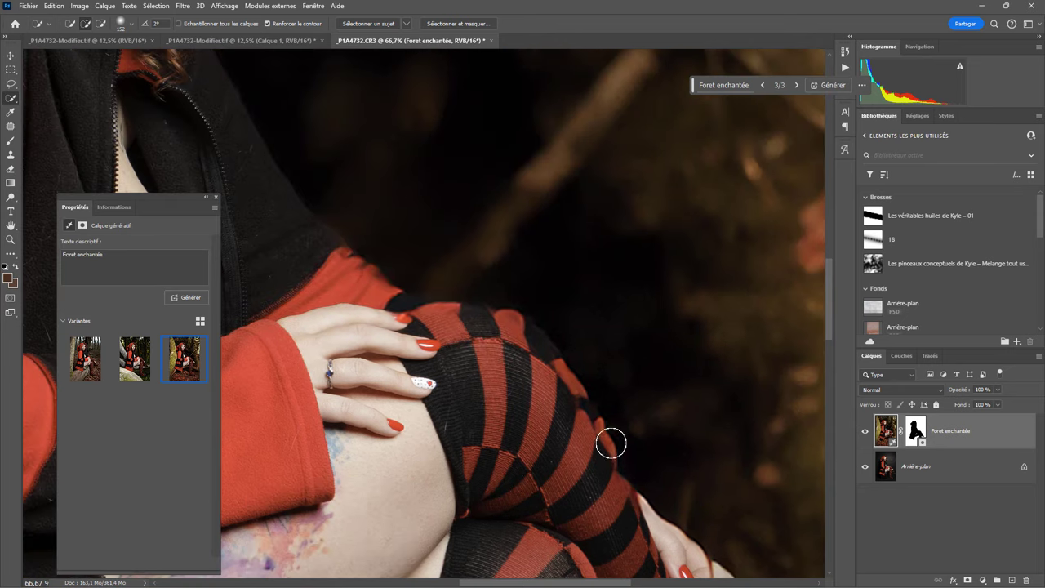
{"action": "left_click", "coordinate": [864, 433]}
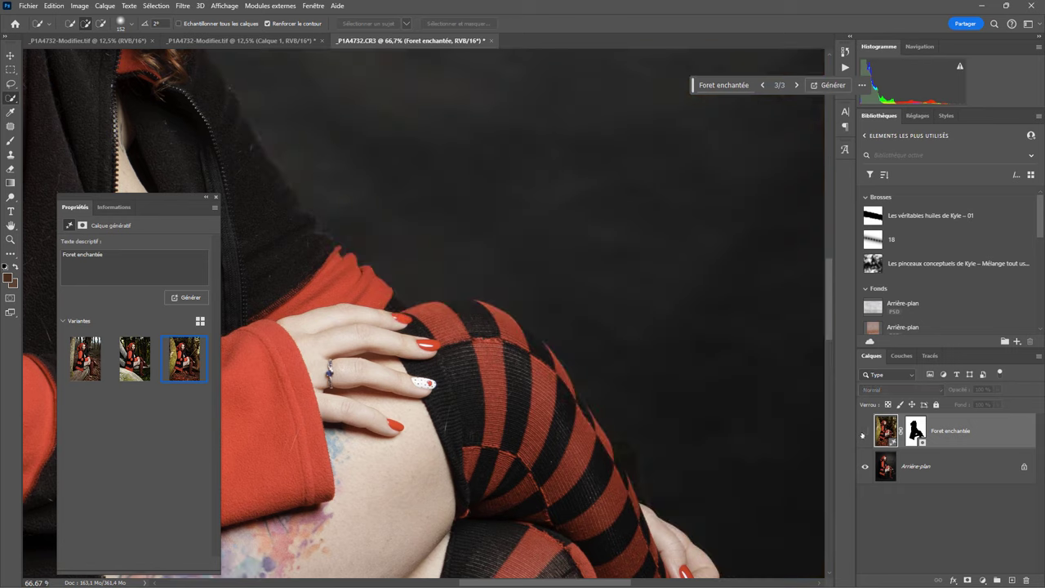
{"action": "left_click", "coordinate": [864, 433]}
{"action": "left_click", "coordinate": [864, 433]}
{"action": "left_click", "coordinate": [864, 433]}
{"action": "left_click", "coordinate": [864, 433]}
{"action": "left_click", "coordinate": [865, 433]}
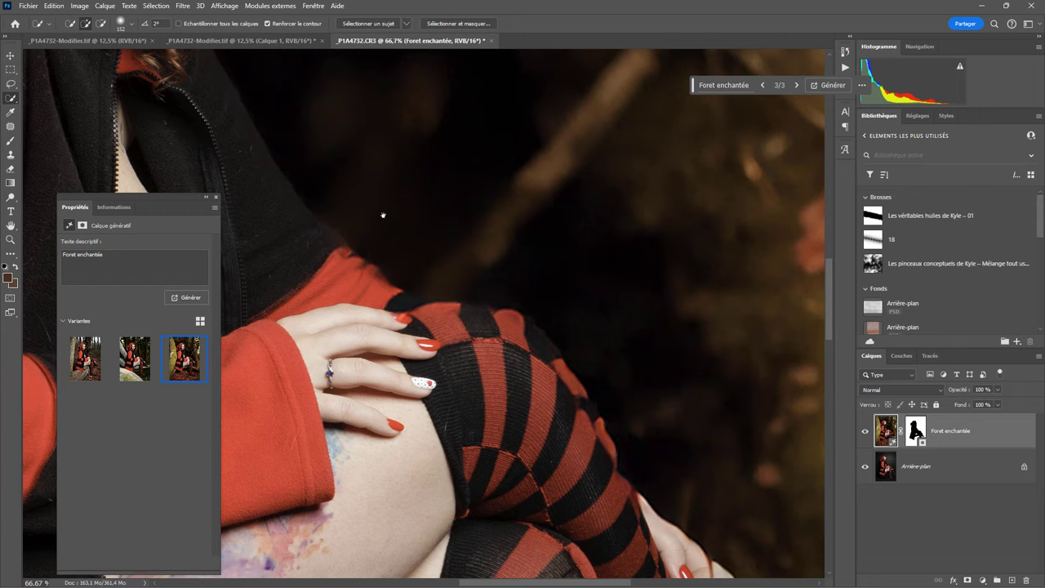
{"action": "left_click_drag", "start_coordinate": [383, 218], "coordinate": [635, 441]}
{"action": "mouse_move", "coordinate": [602, 224]}
{"action": "left_mouse_down"}
{"action": "mouse_move", "coordinate": [598, 406]}
{"action": "mouse_move", "coordinate": [430, 553]}
{"action": "left_mouse_up"}
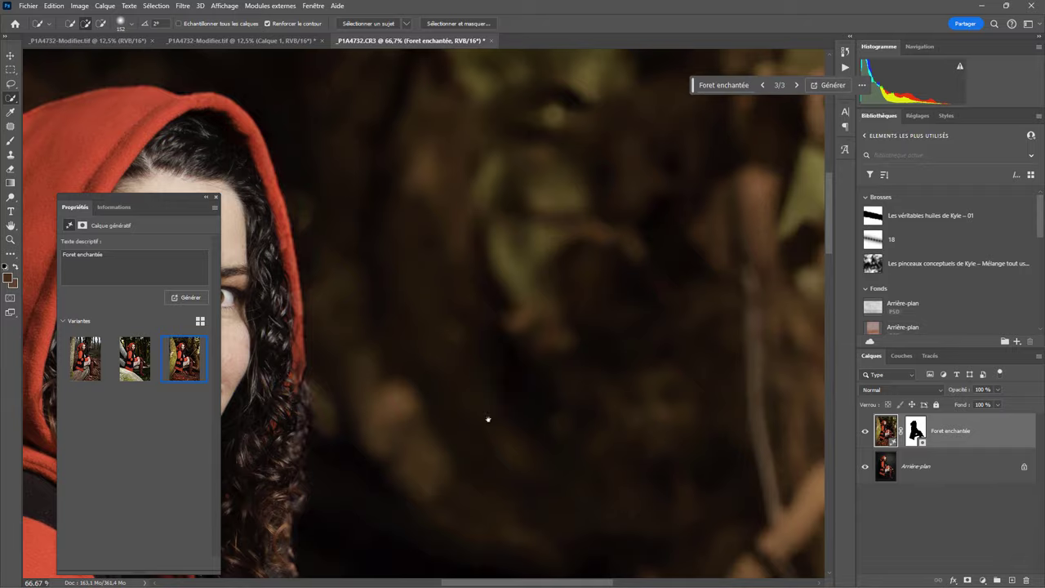
{"action": "left_click_drag", "start_coordinate": [487, 417], "coordinate": [511, 262]}
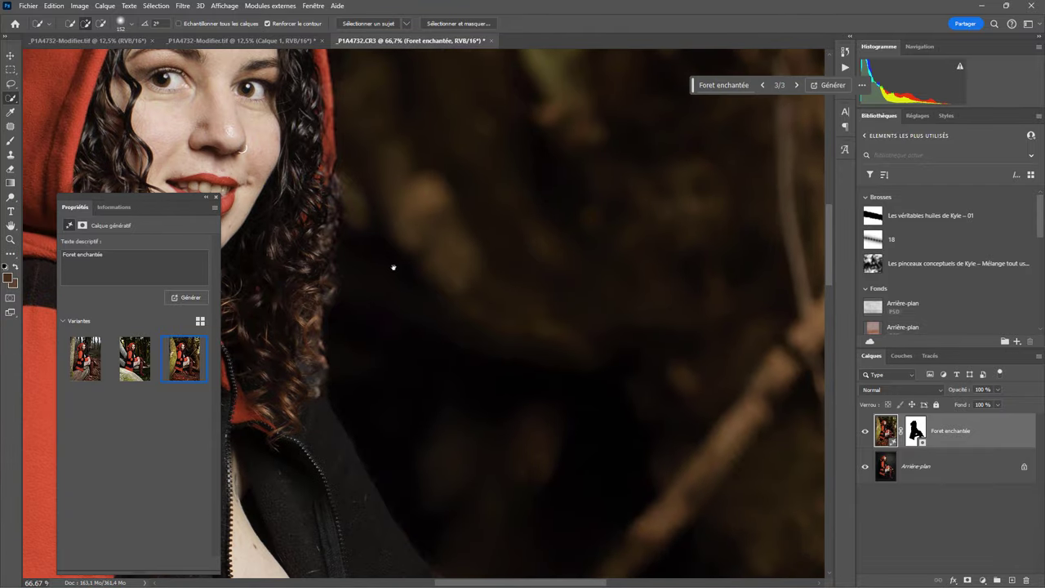
{"action": "left_click_drag", "start_coordinate": [392, 266], "coordinate": [640, 480]}
{"action": "left_click_drag", "start_coordinate": [480, 271], "coordinate": [709, 320]}
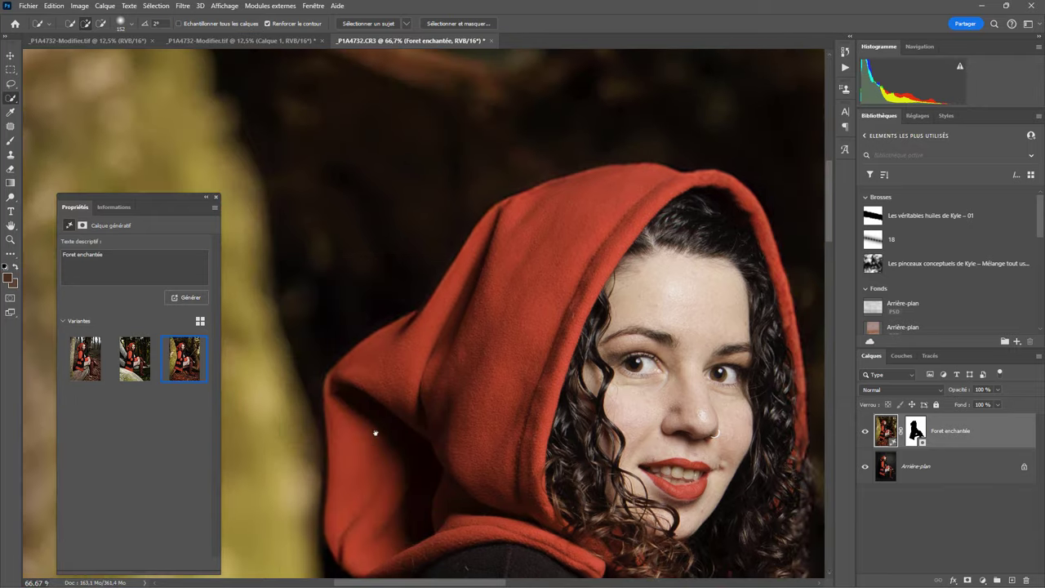
{"action": "left_click_drag", "start_coordinate": [373, 431], "coordinate": [450, 245]}
{"action": "left_click_drag", "start_coordinate": [427, 331], "coordinate": [382, 273]}
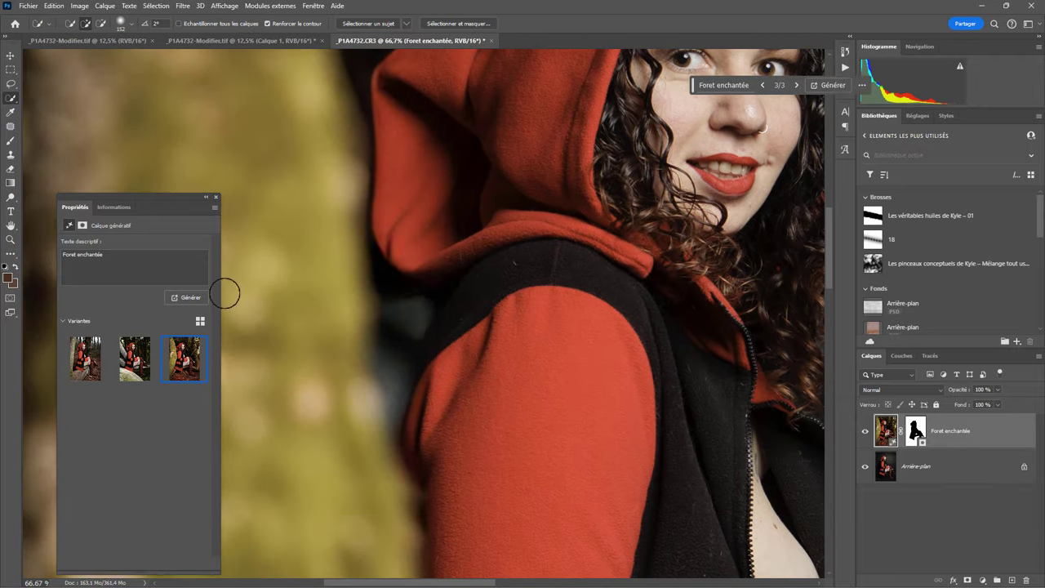
{"action": "left_click", "coordinate": [112, 254]}
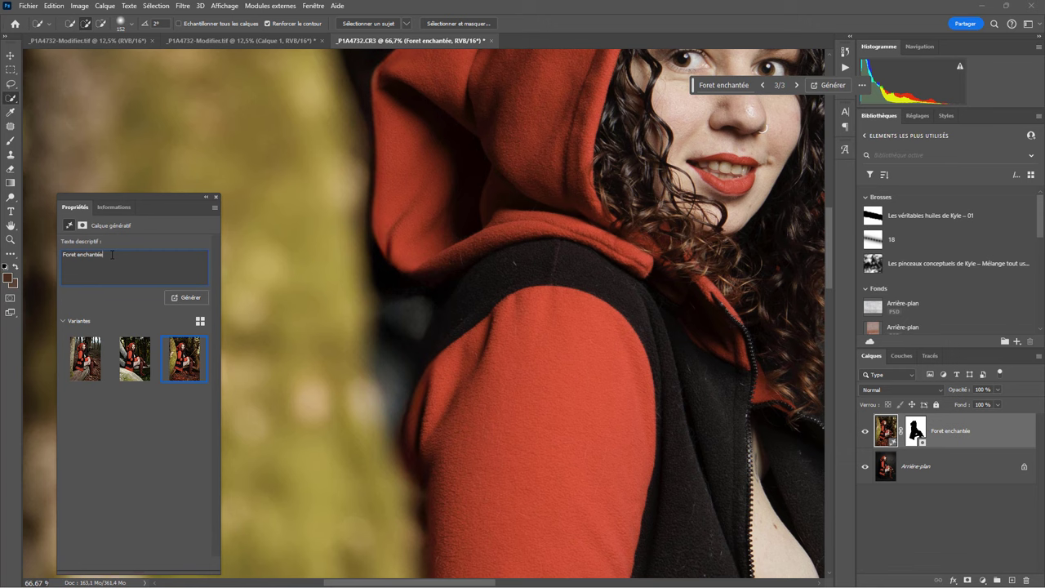
Step: Generate new Foret enchantée variants, keep the large-trunk one, then open _P1A4732-Modifier.tif
{"action": "left_click", "coordinate": [188, 298]}
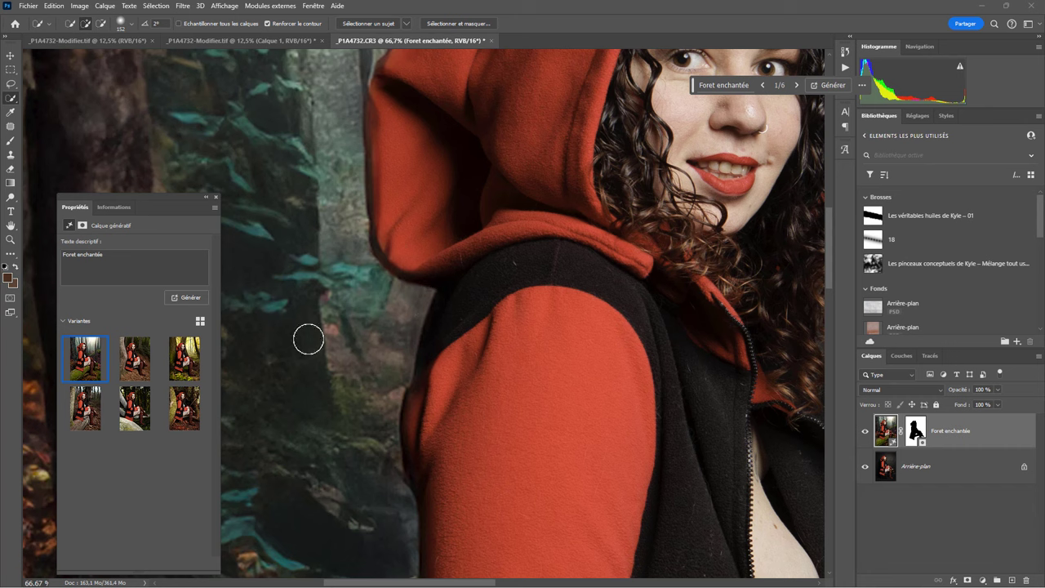
{"action": "left_click", "coordinate": [135, 366]}
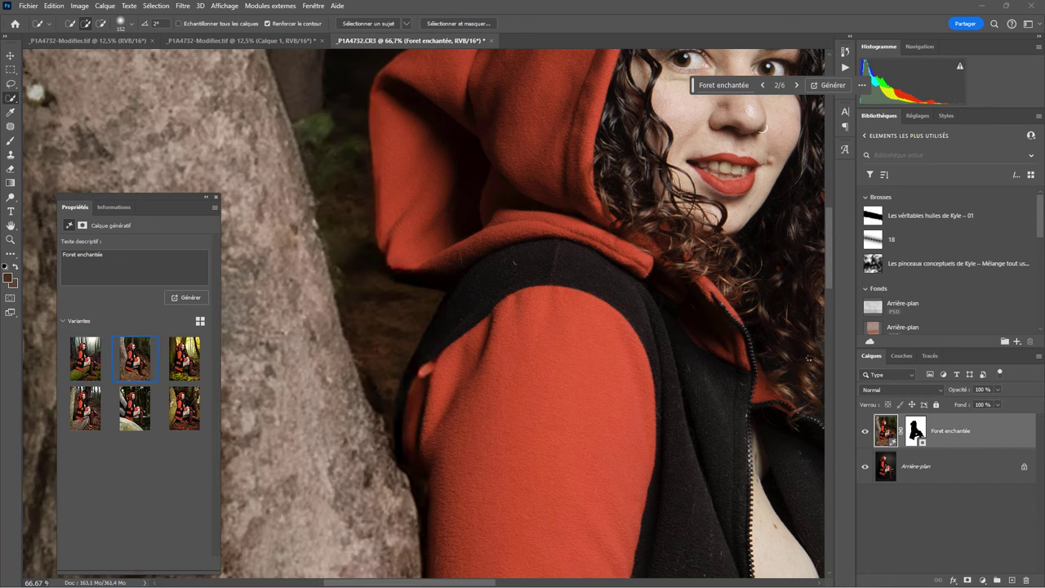
{"action": "key", "text": "ctrl+minus"}
{"action": "key", "text": "ctrl+minus"}
{"action": "key", "text": "ctrl+minus"}
{"action": "key", "text": "ctrl+minus"}
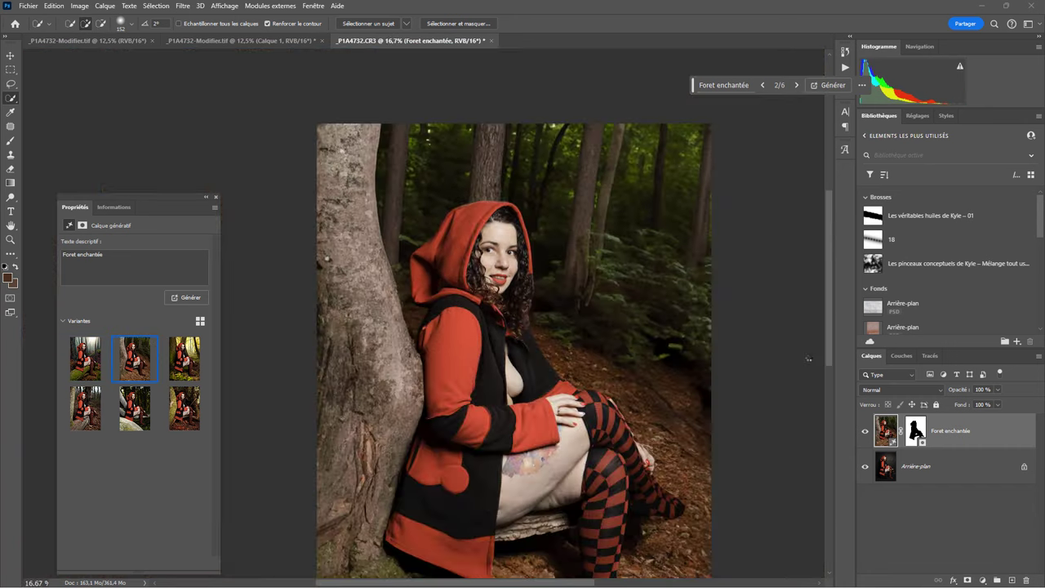
{"action": "key", "text": "ctrl+minus"}
{"action": "key", "text": "ctrl+minus"}
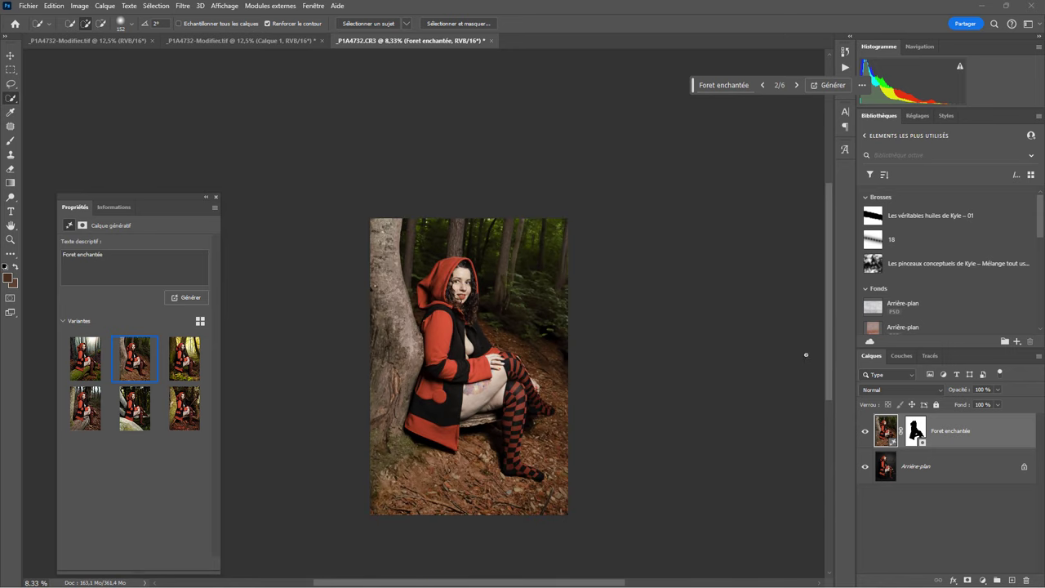
{"action": "key", "text": "ctrl+plus"}
{"action": "key", "text": "ctrl+plus"}
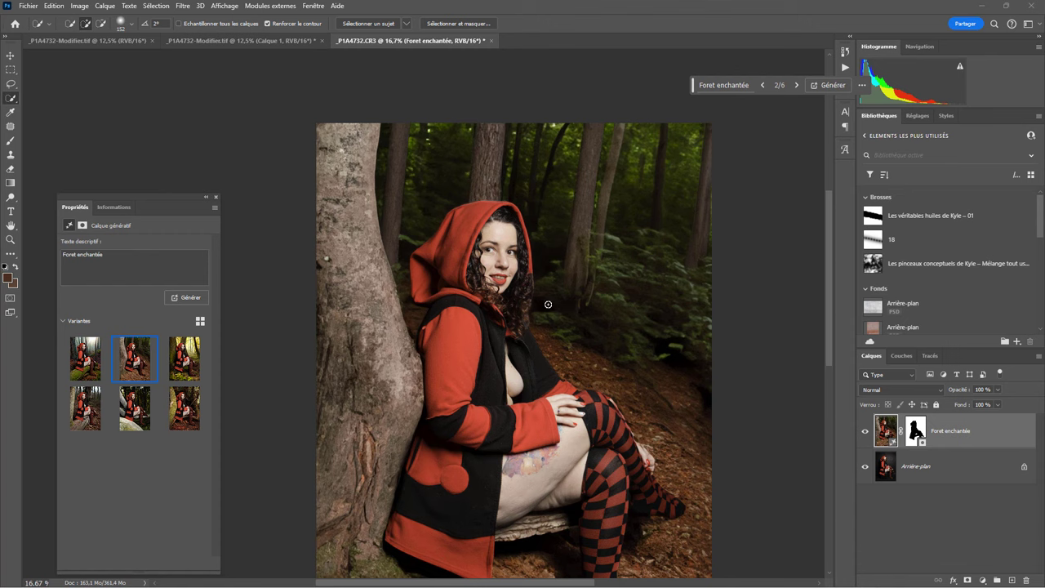
{"action": "left_click", "coordinate": [237, 41]}
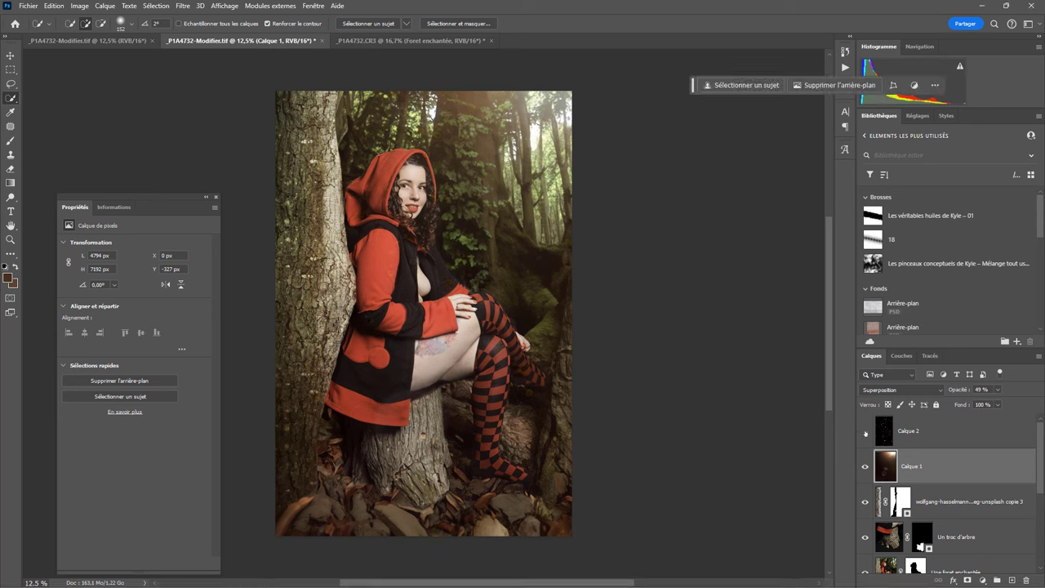
Step: Compare with Calque 2 and Calque 1 toggled, leaving Calque 2 hidden and Calque 1 visible
{"action": "left_click", "coordinate": [865, 431]}
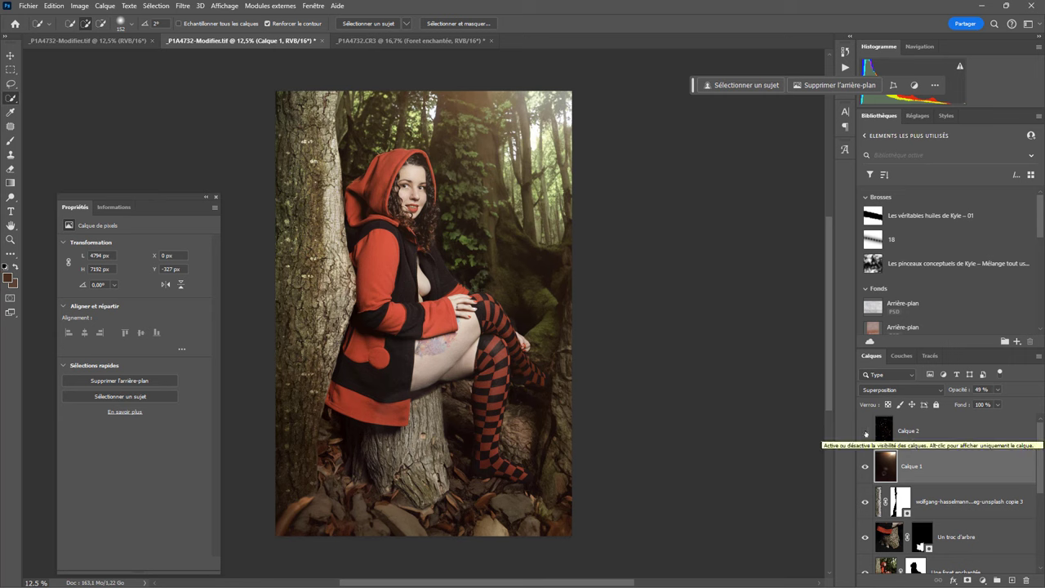
{"action": "left_click", "coordinate": [865, 431]}
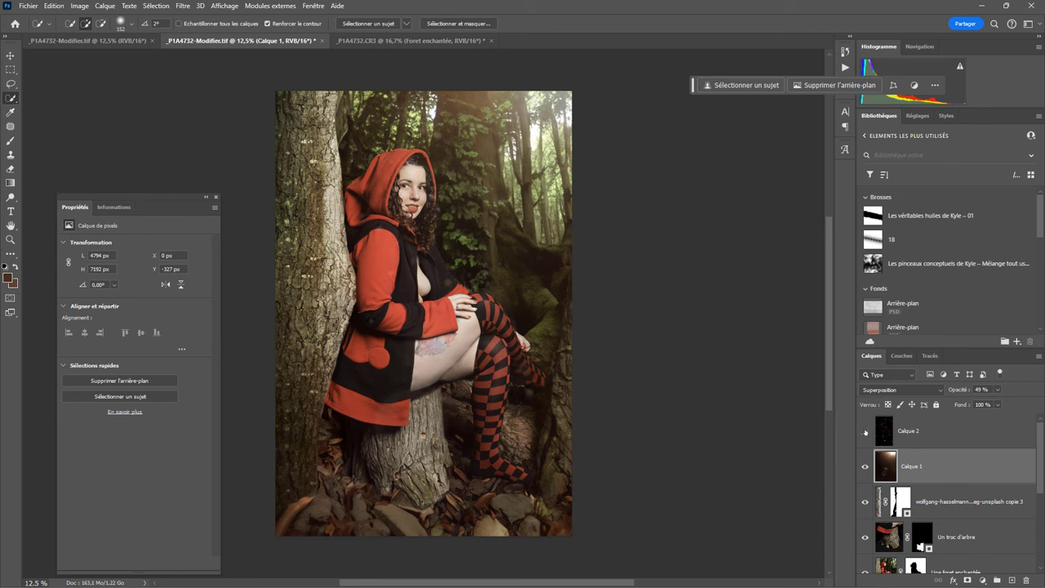
{"action": "left_click", "coordinate": [866, 431]}
{"action": "left_click", "coordinate": [866, 466]}
{"action": "left_click", "coordinate": [866, 466]}
{"action": "left_click", "coordinate": [866, 466]}
{"action": "left_click", "coordinate": [865, 466]}
{"action": "left_click", "coordinate": [866, 466]}
{"action": "left_click", "coordinate": [866, 467]}
{"action": "left_click", "coordinate": [865, 467]}
{"action": "left_click", "coordinate": [865, 467]}
Step: Compare the trunk with and without the bark texture, keeping it visible and selected
{"action": "scroll", "coordinate": [866, 457], "scroll_direction": "down", "scroll_amount": 2}
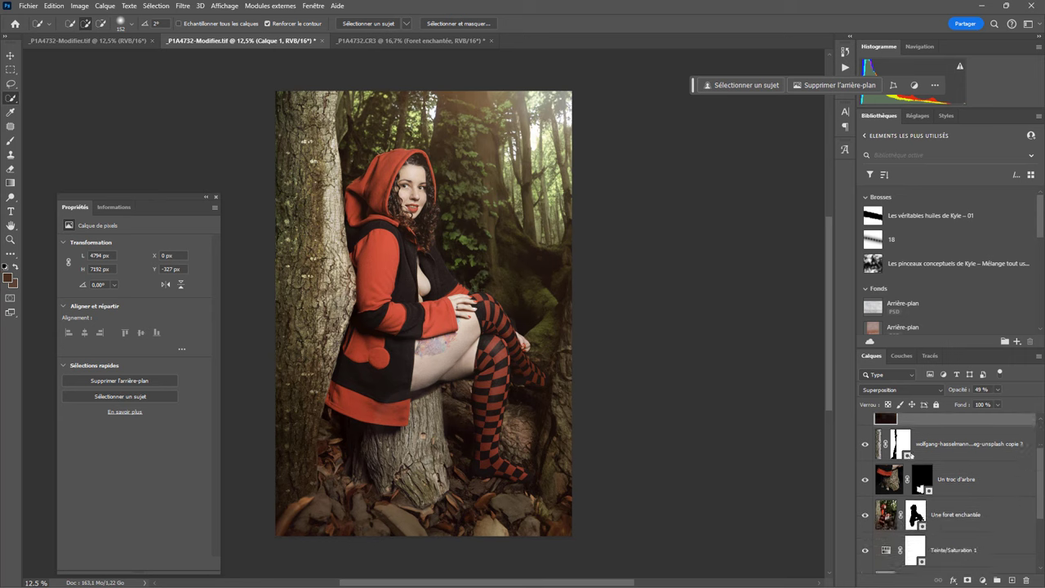
{"action": "left_click", "coordinate": [865, 445]}
{"action": "left_click", "coordinate": [865, 445]}
{"action": "left_click", "coordinate": [865, 446]}
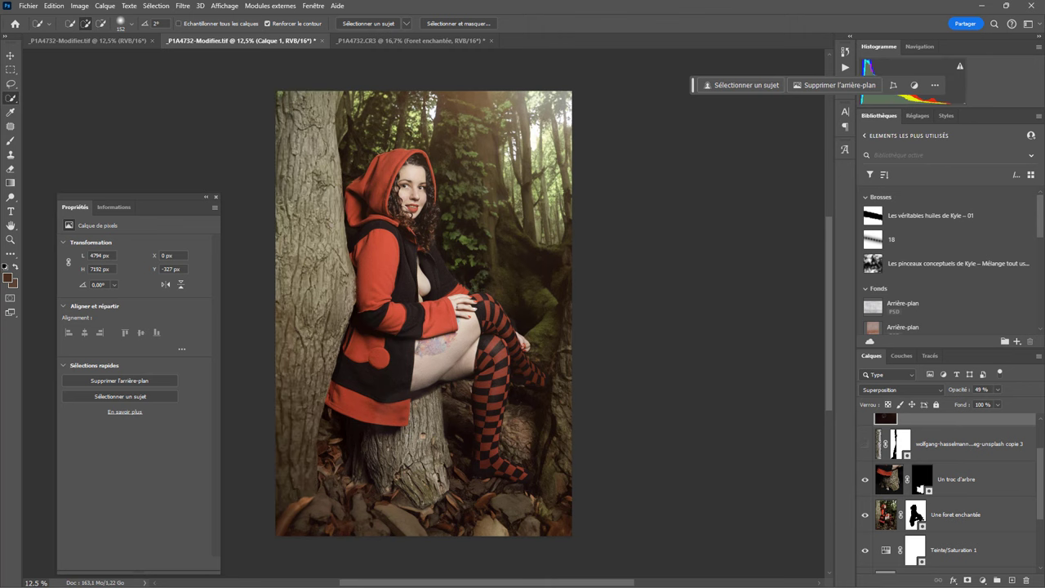
{"action": "key", "text": "ctrl+plus"}
{"action": "key", "text": "ctrl+plus"}
{"action": "key", "text": "ctrl+plus"}
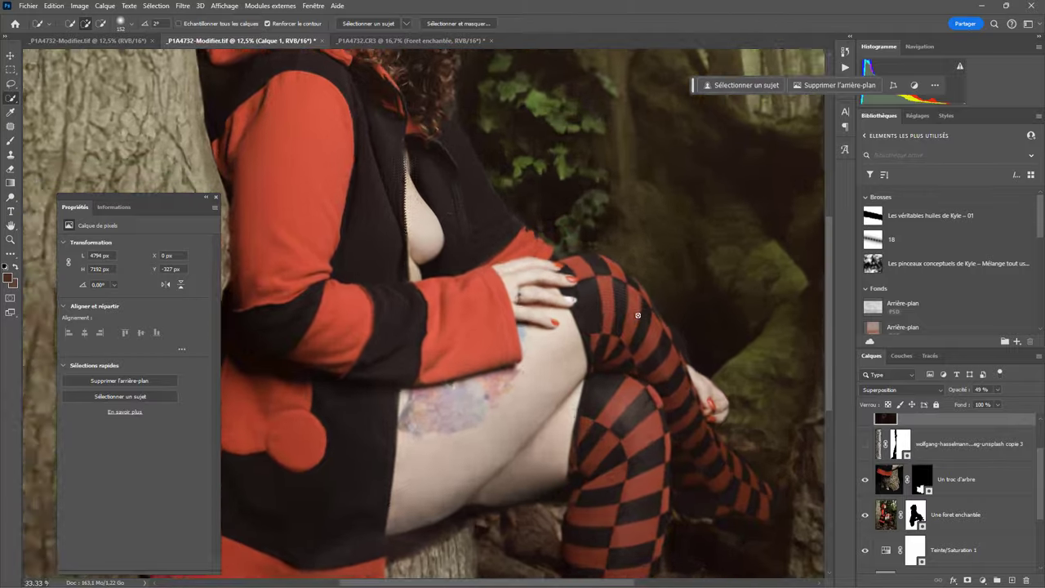
{"action": "key", "text": "ctrl+plus"}
{"action": "key", "text": "ctrl+plus"}
{"action": "left_click_drag", "start_coordinate": [389, 243], "coordinate": [714, 338]}
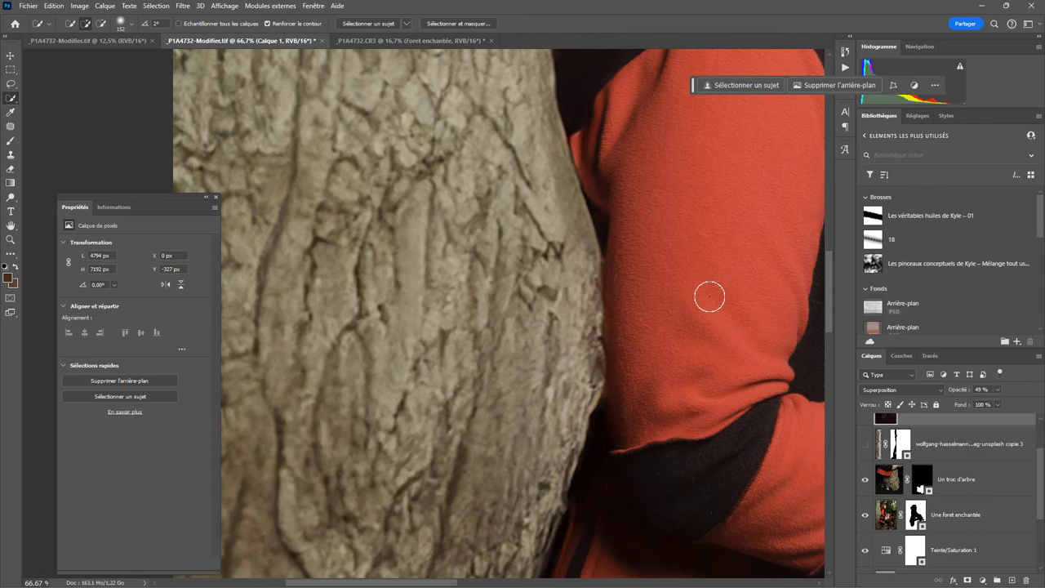
{"action": "key", "text": "ctrl+minus"}
{"action": "key", "text": "ctrl+minus"}
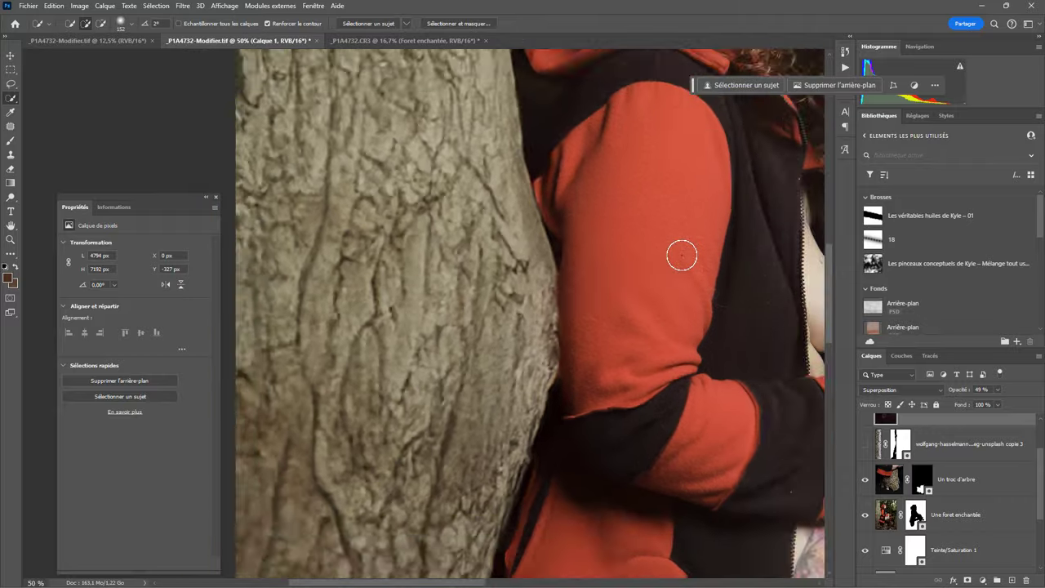
{"action": "key", "text": "ctrl+minus"}
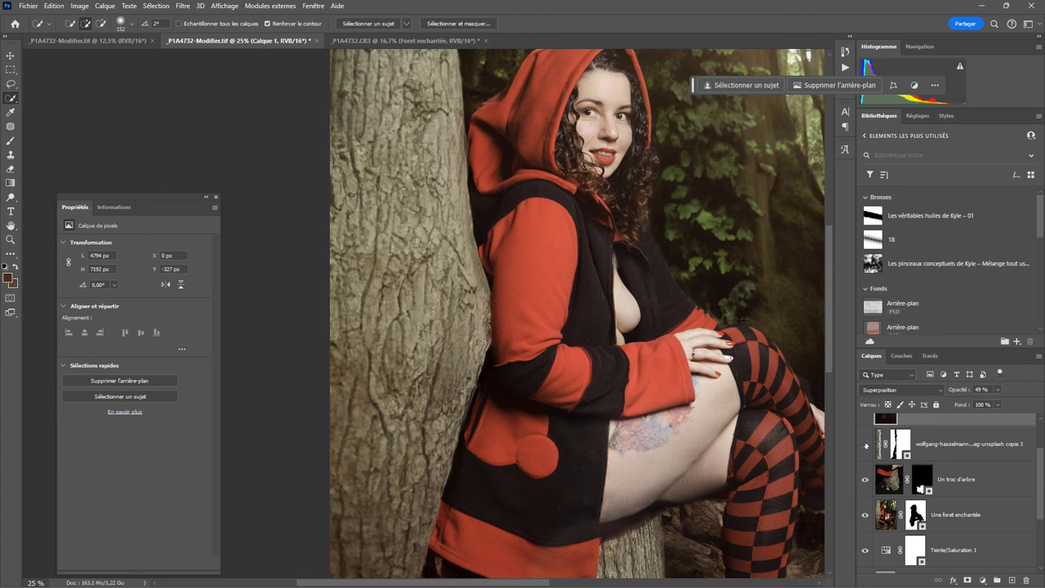
{"action": "left_click", "coordinate": [866, 444]}
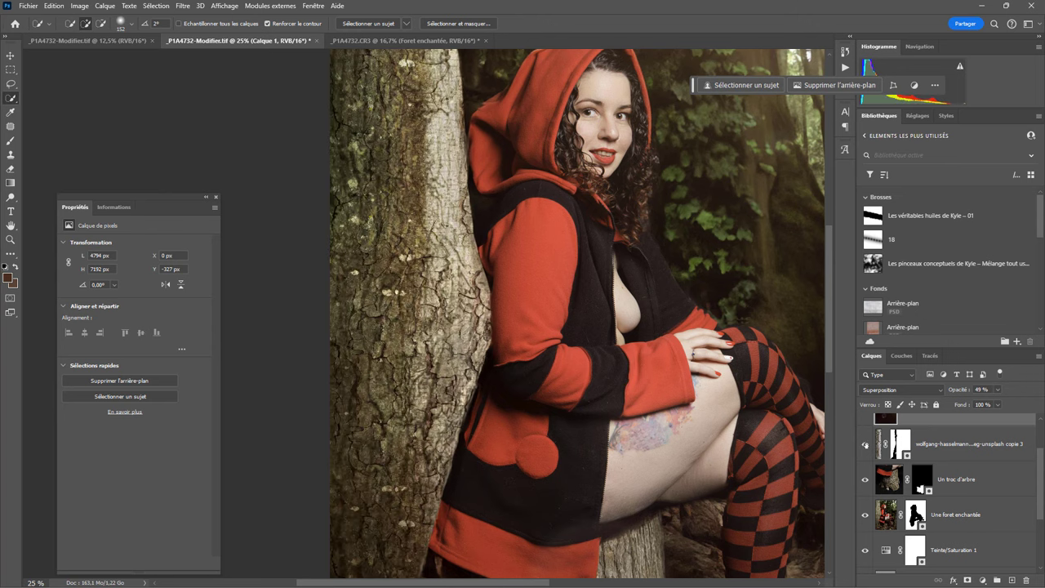
{"action": "left_click", "coordinate": [867, 444]}
{"action": "left_click", "coordinate": [867, 444]}
{"action": "left_click", "coordinate": [967, 453]}
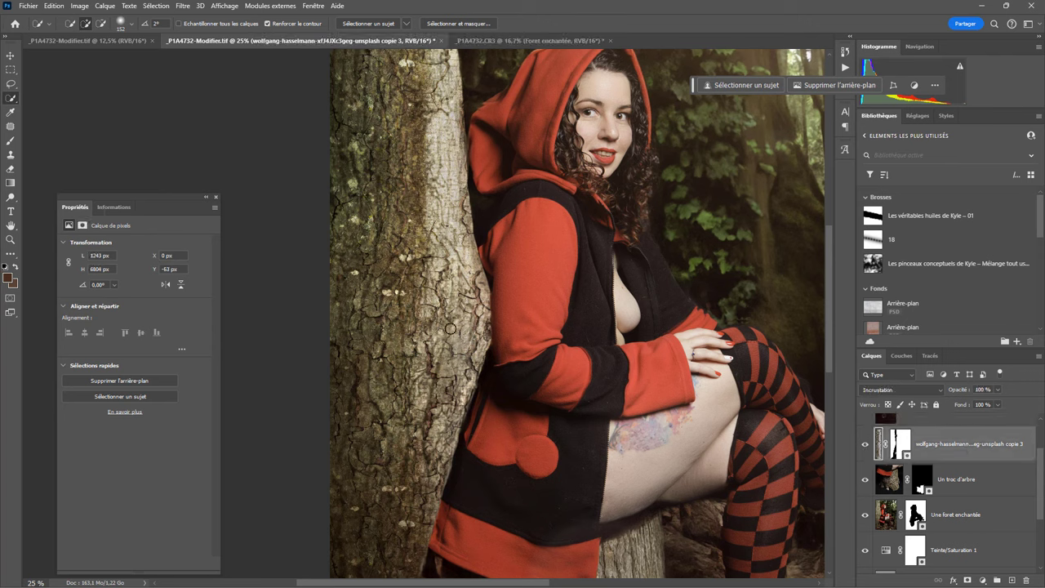
{"action": "scroll", "coordinate": [421, 237], "scroll_direction": "up", "scroll_amount": 3}
{"action": "scroll", "coordinate": [429, 277], "scroll_direction": "up", "scroll_amount": 3}
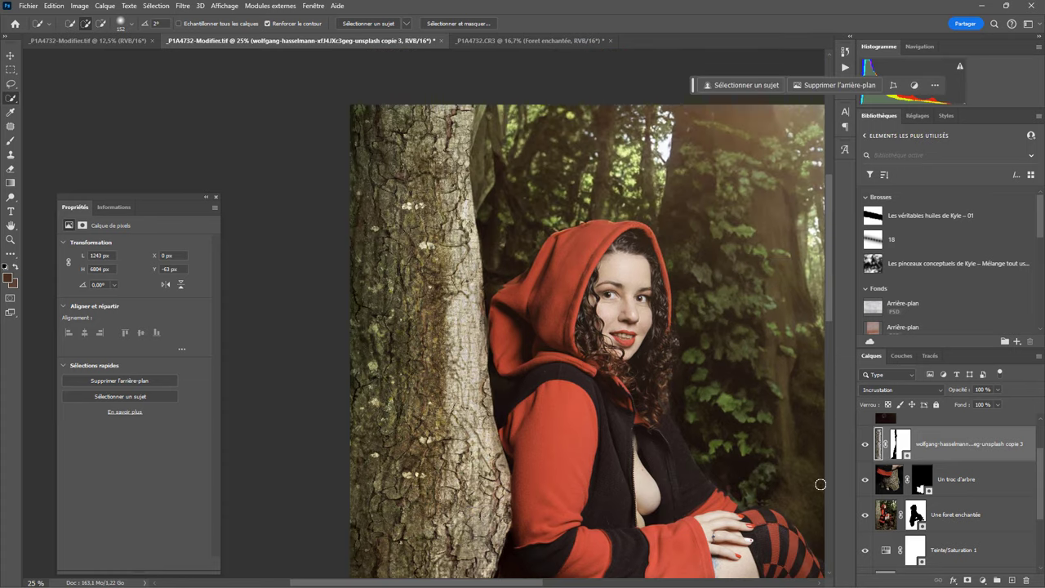
{"action": "scroll", "coordinate": [408, 351], "scroll_direction": "down", "scroll_amount": 3}
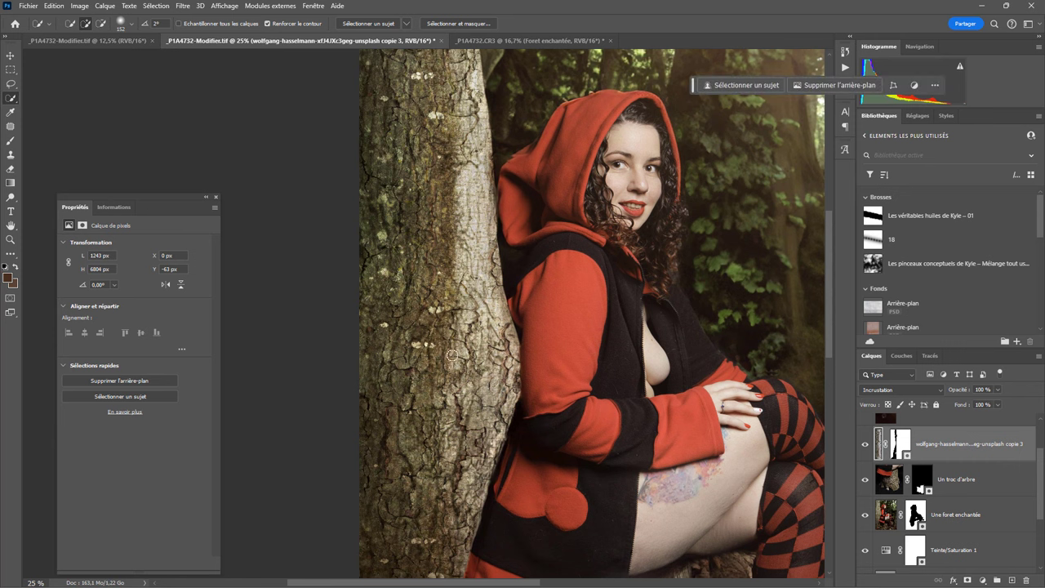
{"action": "left_click", "coordinate": [865, 444]}
{"action": "left_click", "coordinate": [865, 444]}
{"action": "scroll", "coordinate": [415, 321], "scroll_direction": "up", "scroll_amount": 3}
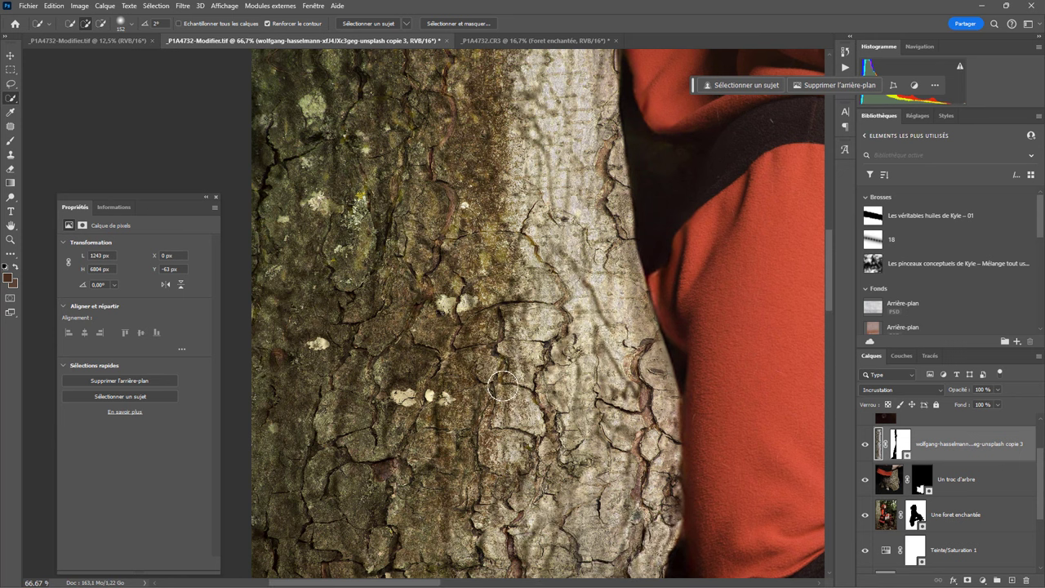
{"action": "scroll", "coordinate": [502, 388], "scroll_direction": "down", "scroll_amount": 1}
{"action": "scroll", "coordinate": [503, 388], "scroll_direction": "down", "scroll_amount": 1}
{"action": "scroll", "coordinate": [502, 388], "scroll_direction": "down", "scroll_amount": 1}
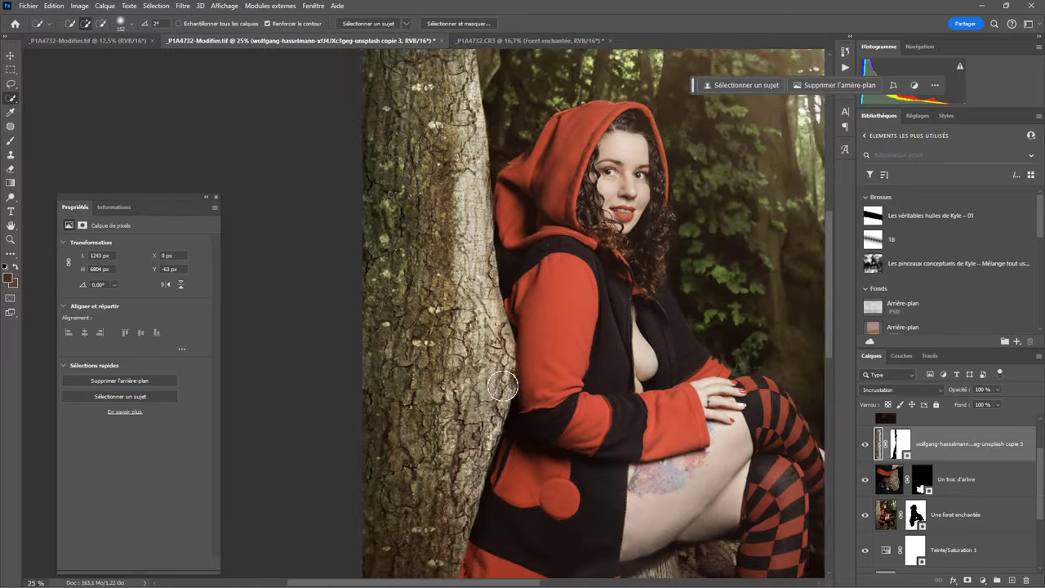
{"action": "scroll", "coordinate": [502, 388], "scroll_direction": "down", "scroll_amount": 1}
{"action": "scroll", "coordinate": [502, 388], "scroll_direction": "down", "scroll_amount": 1}
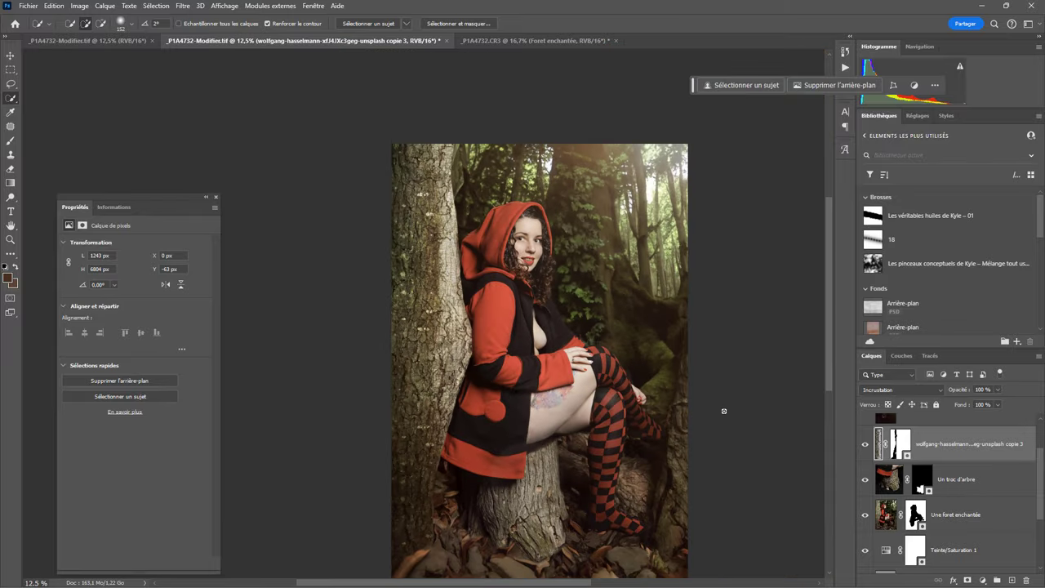
{"action": "left_click", "coordinate": [865, 480]}
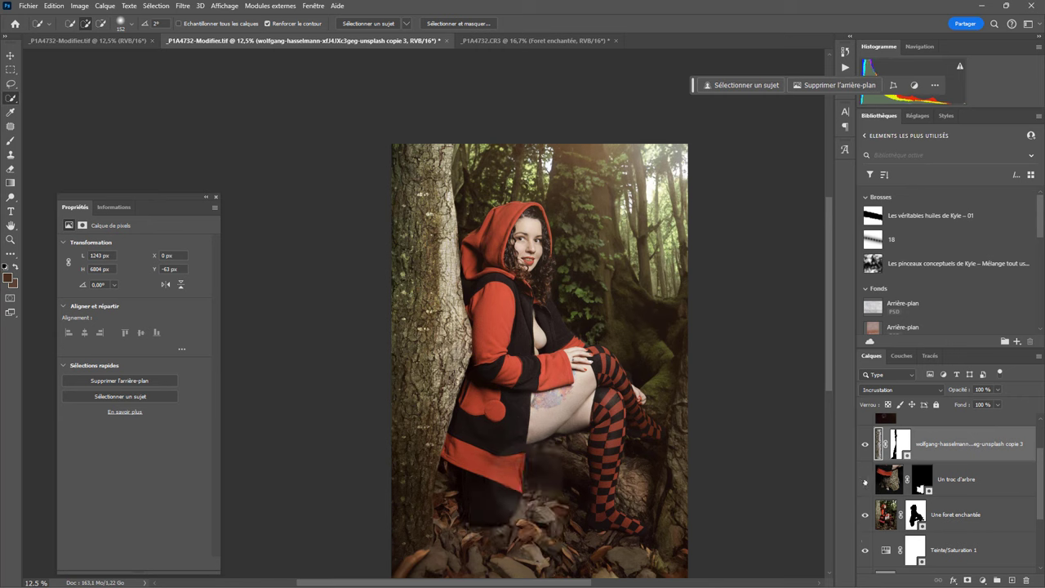
{"action": "left_click", "coordinate": [865, 481]}
{"action": "left_click", "coordinate": [865, 481]}
{"action": "left_click", "coordinate": [865, 481]}
{"action": "left_click", "coordinate": [865, 481]}
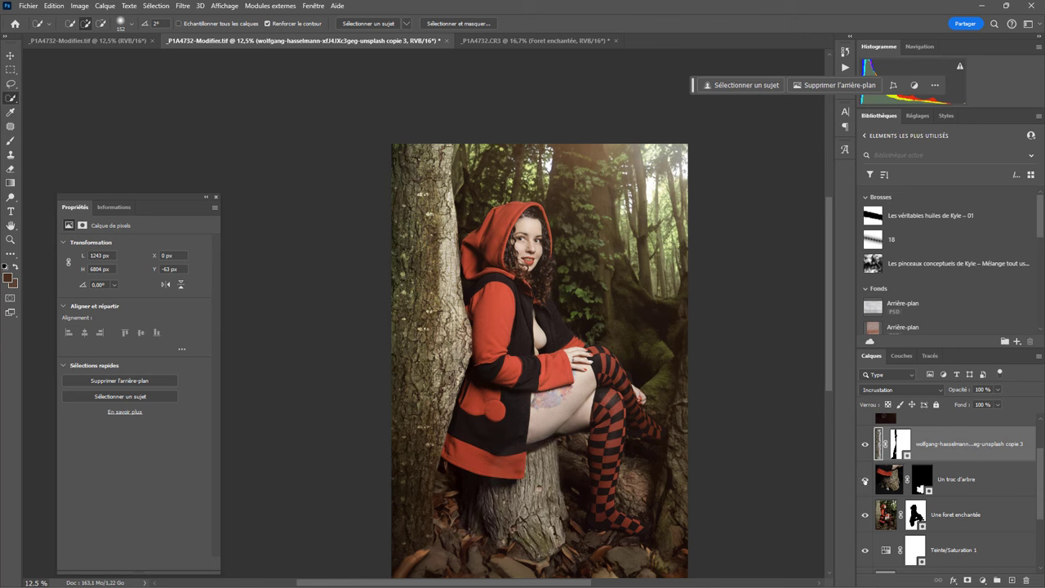
{"action": "scroll", "coordinate": [539, 518], "scroll_direction": "up", "scroll_amount": 2}
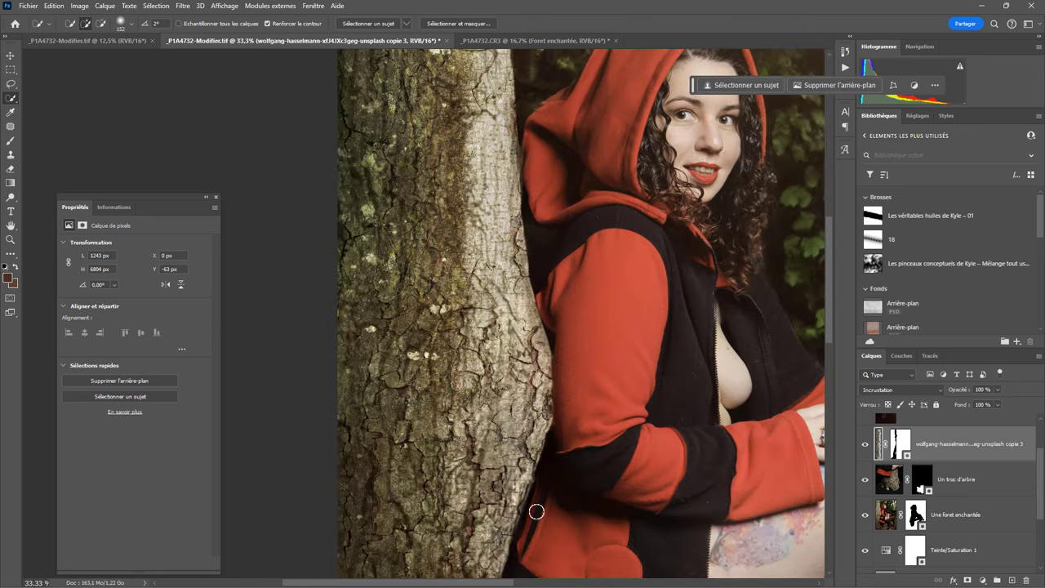
{"action": "scroll", "coordinate": [539, 519], "scroll_direction": "up", "scroll_amount": 1}
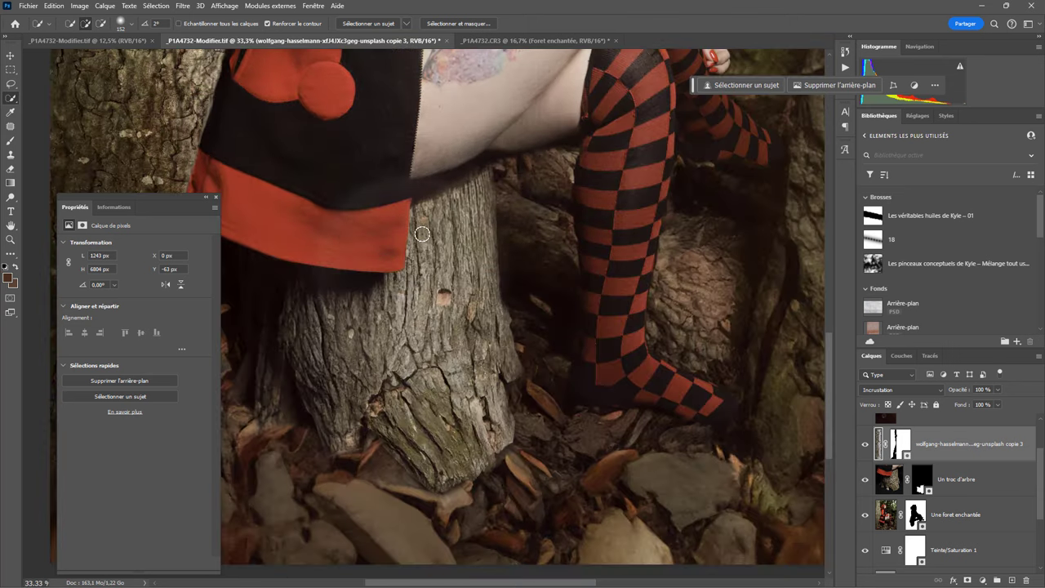
{"action": "scroll", "coordinate": [422, 234], "scroll_direction": "up", "scroll_amount": 1}
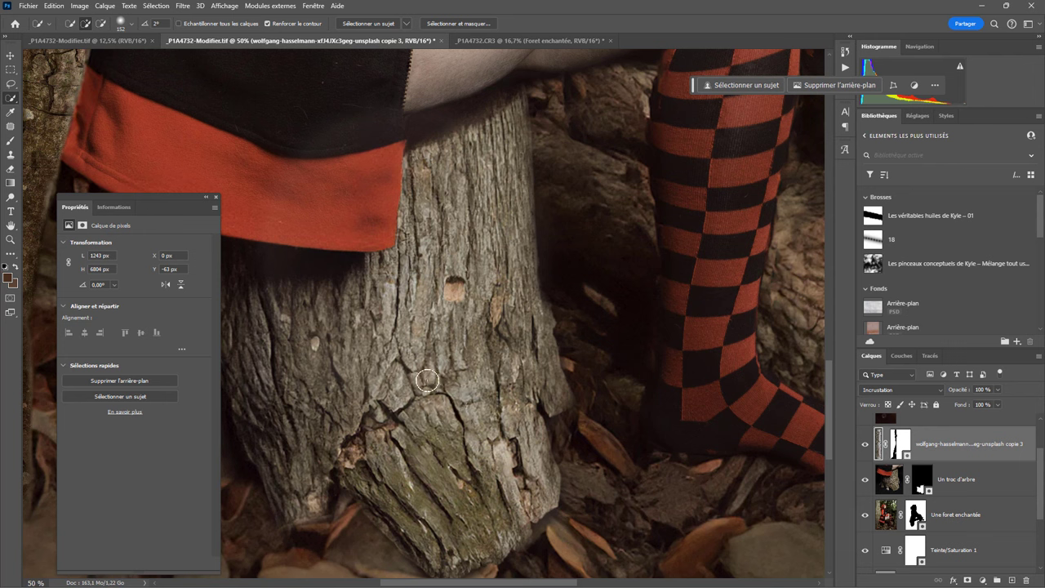
{"action": "scroll", "coordinate": [414, 359], "scroll_direction": "down", "scroll_amount": 1}
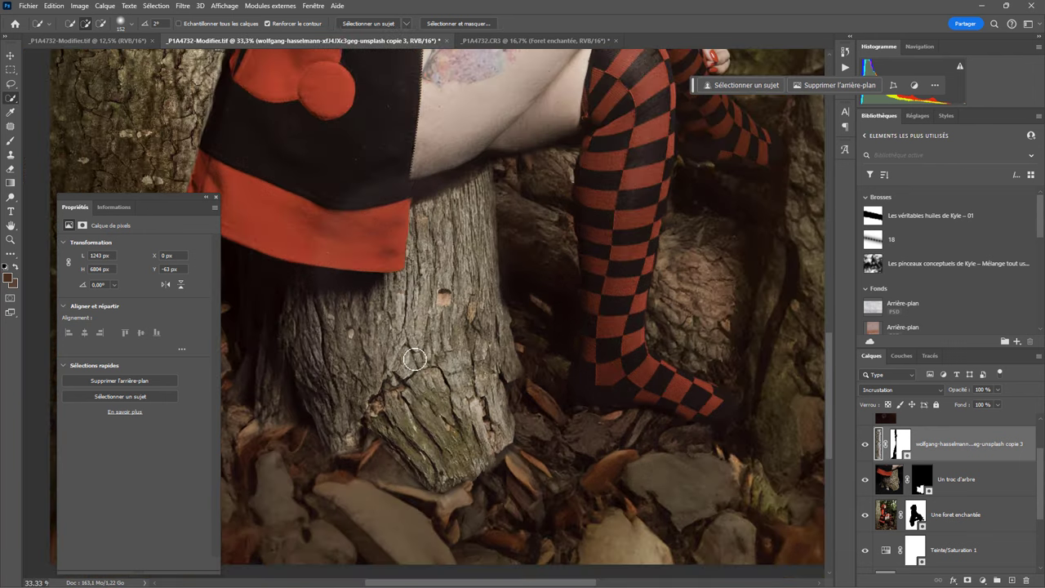
{"action": "scroll", "coordinate": [414, 359], "scroll_direction": "down", "scroll_amount": 1}
{"action": "scroll", "coordinate": [414, 359], "scroll_direction": "down", "scroll_amount": 1}
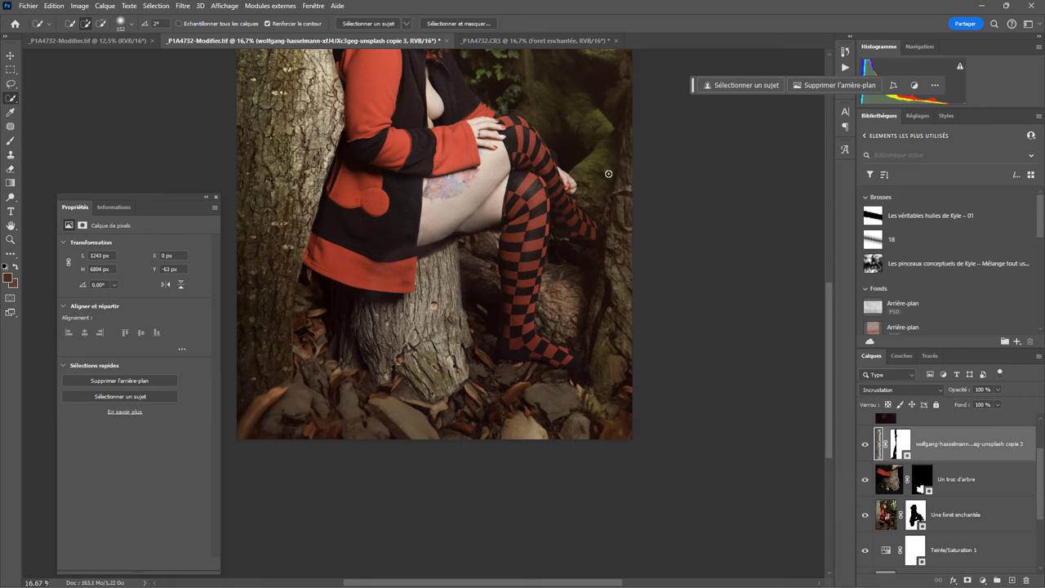
{"action": "scroll", "coordinate": [608, 173], "scroll_direction": "up", "scroll_amount": 3}
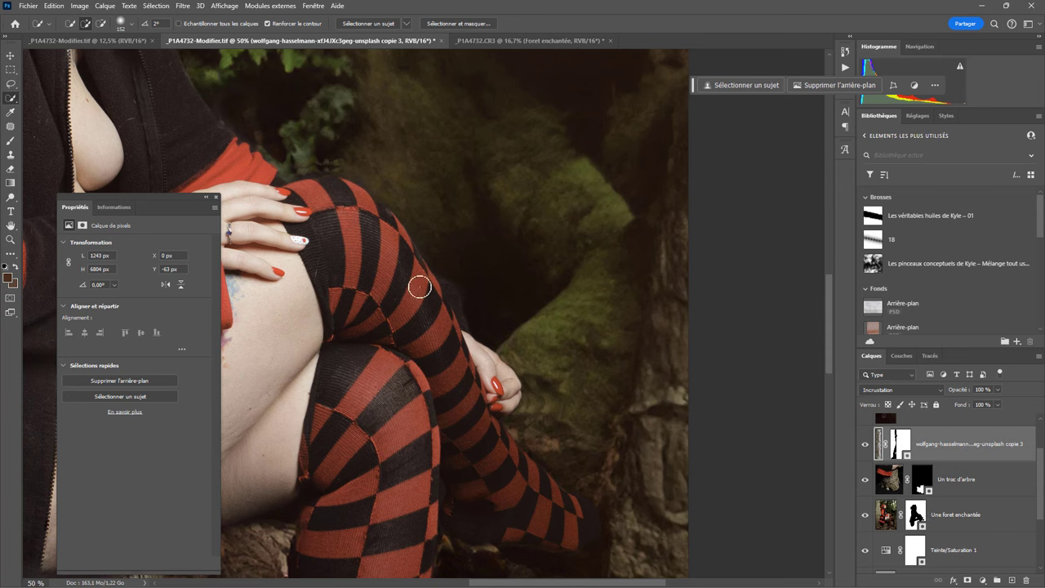
{"action": "scroll", "coordinate": [560, 408], "scroll_direction": "down", "scroll_amount": 1}
{"action": "scroll", "coordinate": [548, 359], "scroll_direction": "down", "scroll_amount": 5}
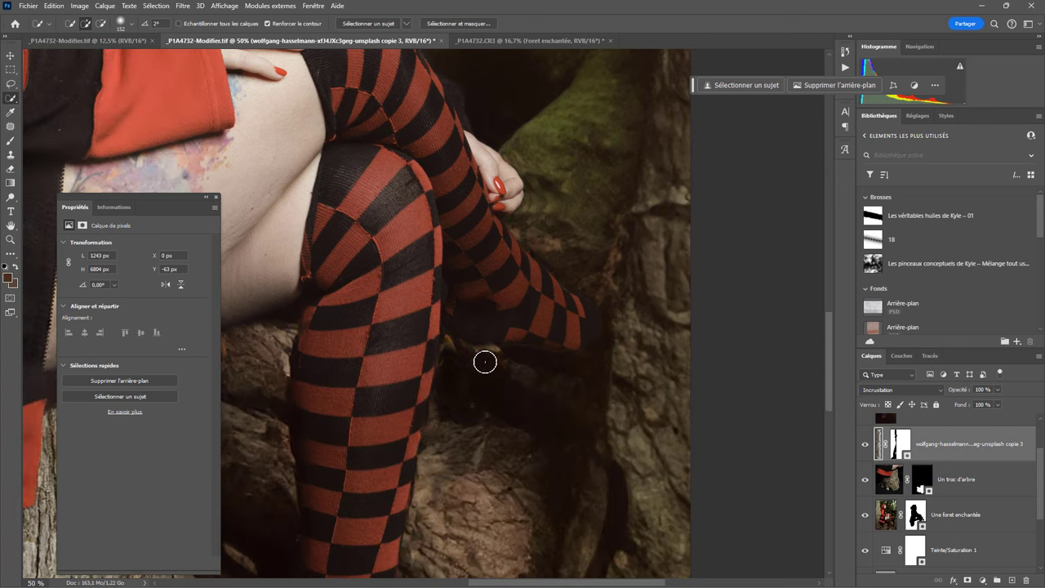
{"action": "scroll", "coordinate": [448, 370], "scroll_direction": "down", "scroll_amount": 4}
{"action": "scroll", "coordinate": [449, 352], "scroll_direction": "left", "scroll_amount": 3}
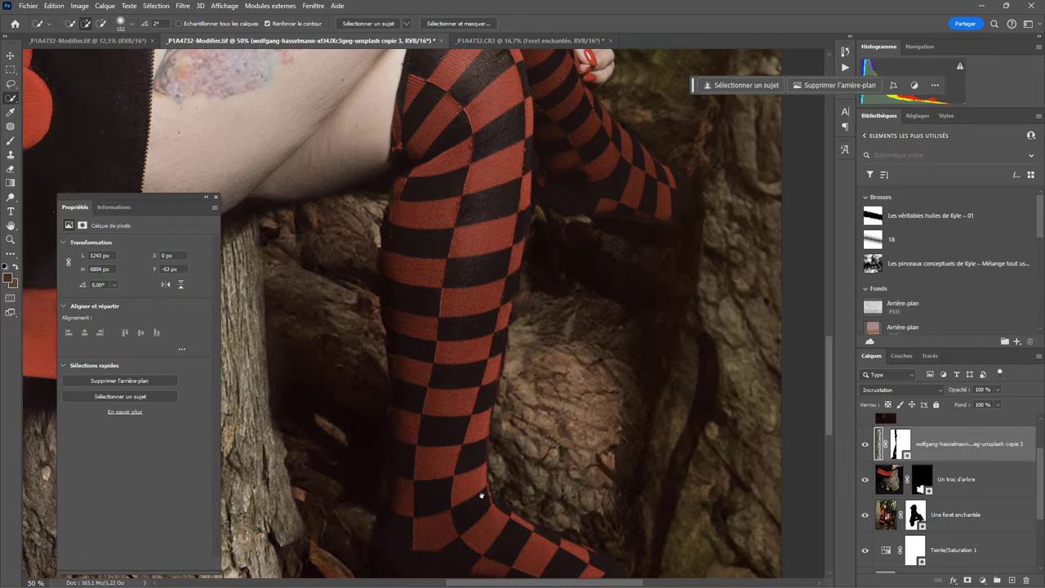
{"action": "left_click_drag", "start_coordinate": [481, 496], "coordinate": [560, 303]}
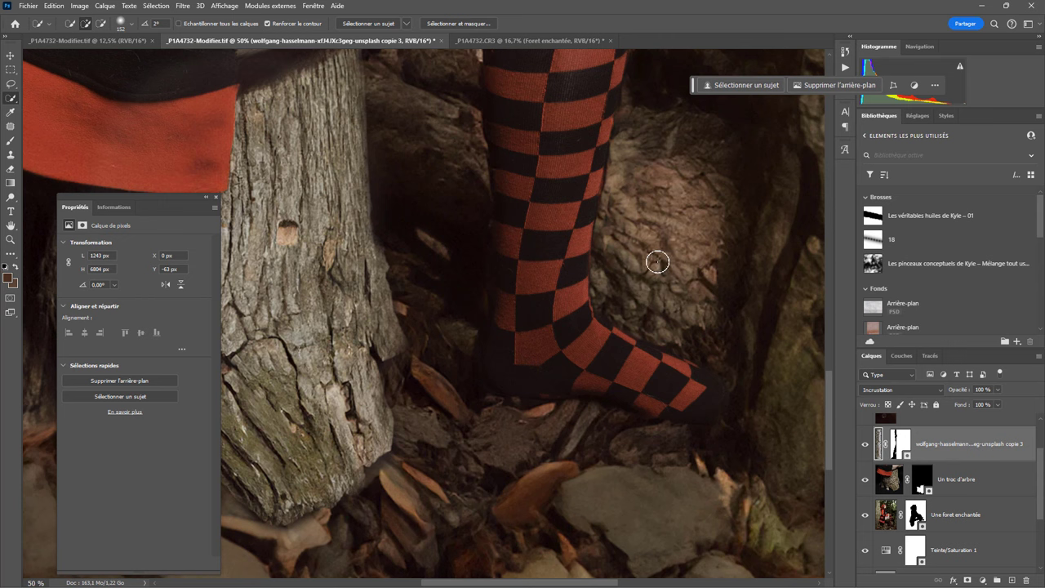
{"action": "left_click_drag", "start_coordinate": [408, 269], "coordinate": [787, 452]}
{"action": "left_click_drag", "start_coordinate": [408, 579], "coordinate": [751, 389]}
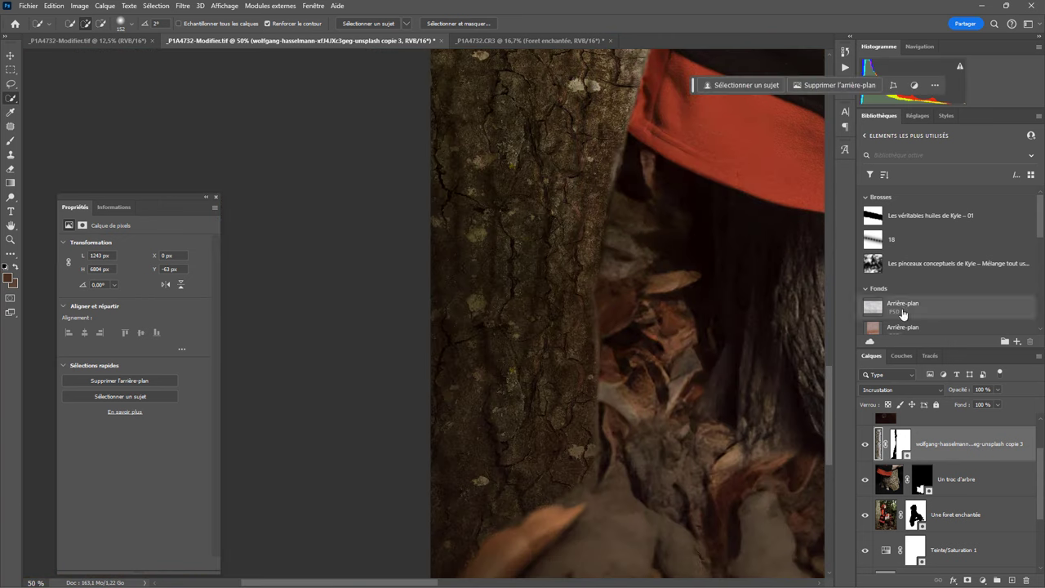
{"action": "scroll", "coordinate": [750, 389], "scroll_direction": "down", "scroll_amount": 2}
{"action": "scroll", "coordinate": [751, 389], "scroll_direction": "down", "scroll_amount": 1}
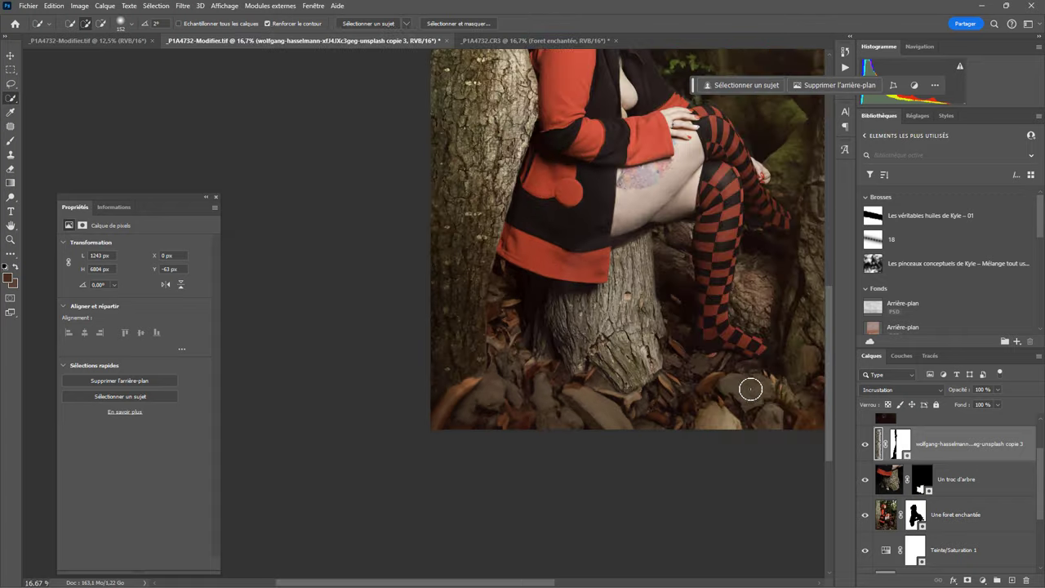
{"action": "scroll", "coordinate": [750, 389], "scroll_direction": "down", "scroll_amount": 1}
{"action": "scroll", "coordinate": [751, 389], "scroll_direction": "down", "scroll_amount": 1}
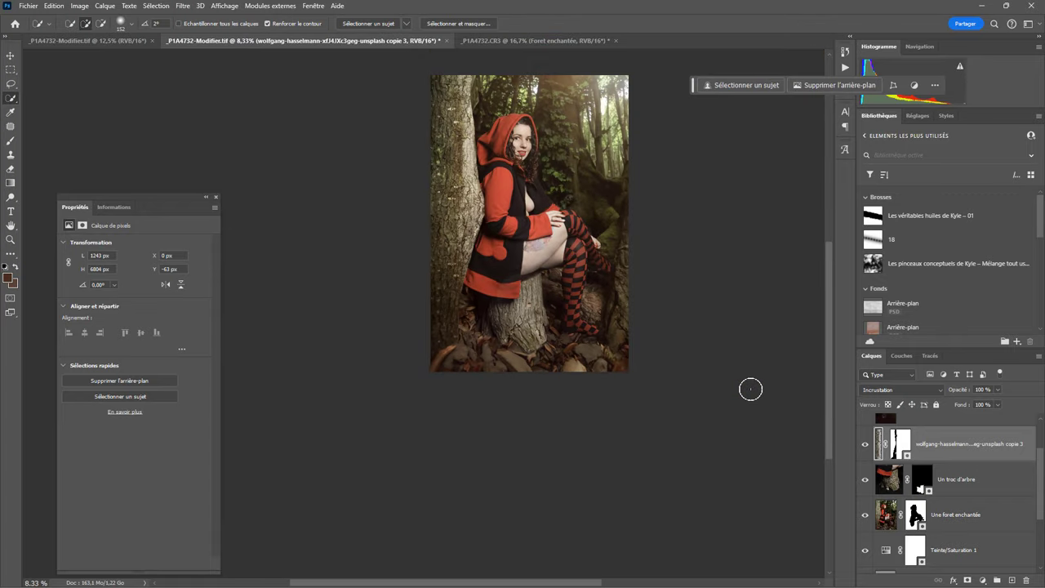
{"action": "left_click", "coordinate": [865, 445]}
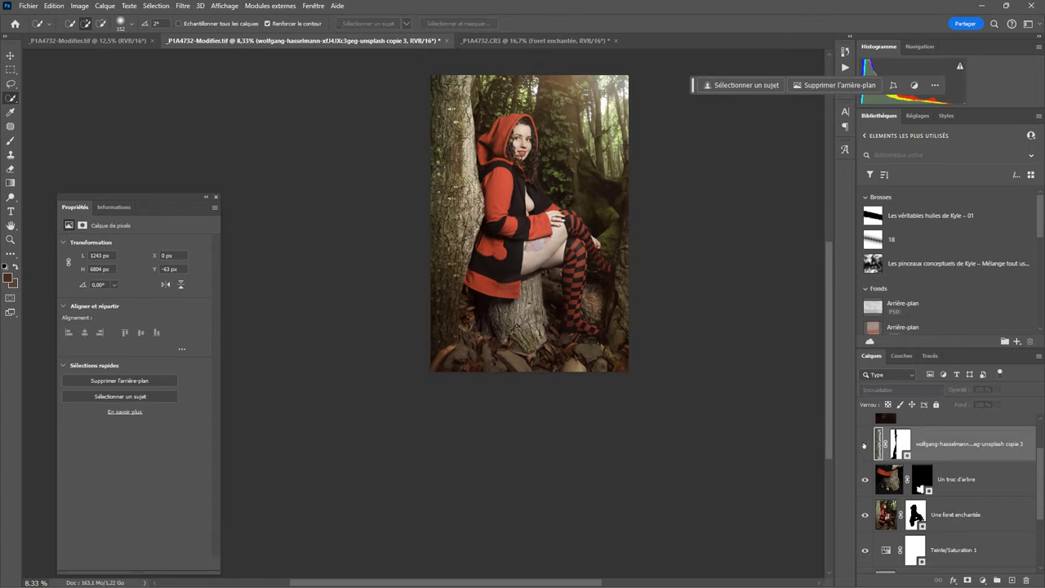
{"action": "left_click", "coordinate": [865, 445]}
{"action": "left_click", "coordinate": [865, 479]}
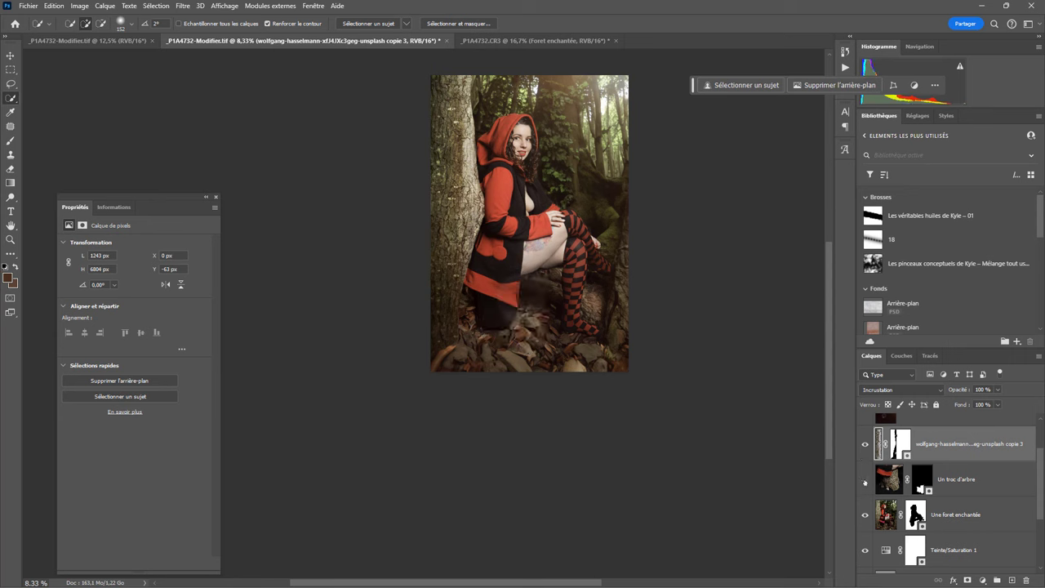
{"action": "left_click", "coordinate": [865, 480]}
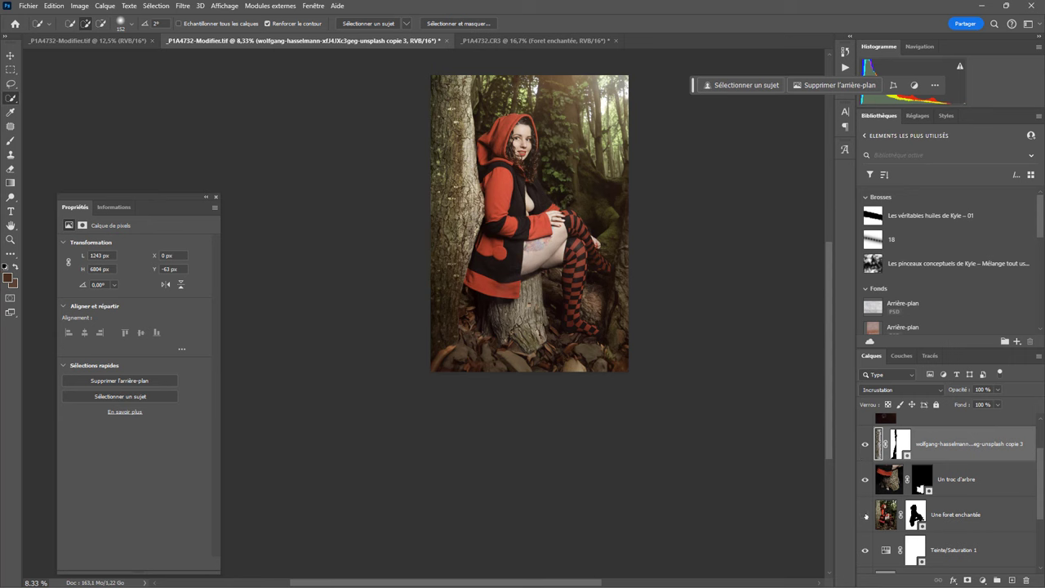
{"action": "left_click", "coordinate": [867, 516]}
{"action": "left_click", "coordinate": [866, 515]}
{"action": "left_click_drag", "start_coordinate": [1042, 490], "coordinate": [1034, 554]}
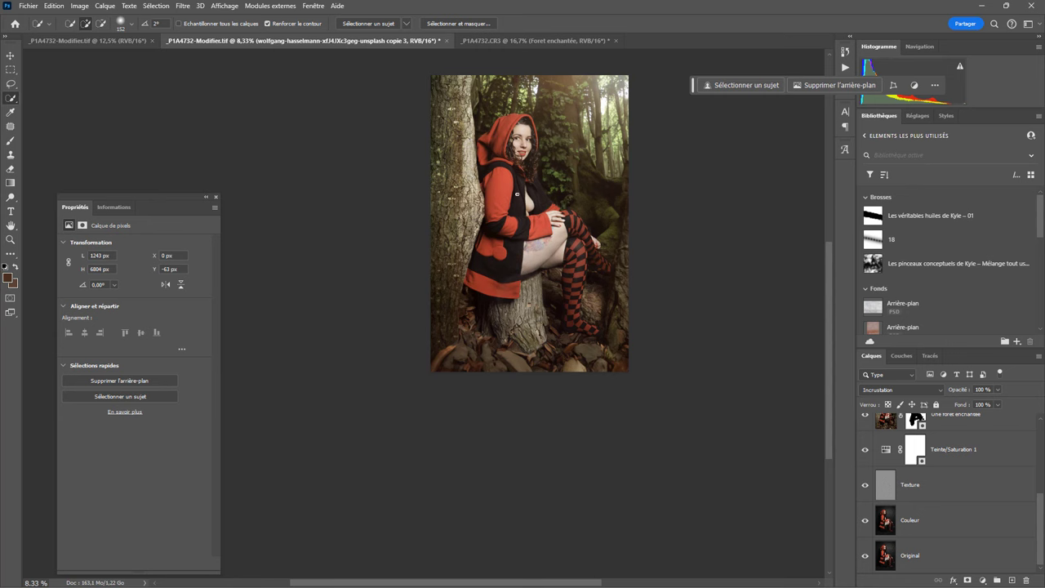
{"action": "key", "text": "ctrl+plus"}
{"action": "key", "text": "ctrl+plus"}
{"action": "key", "text": "ctrl+plus"}
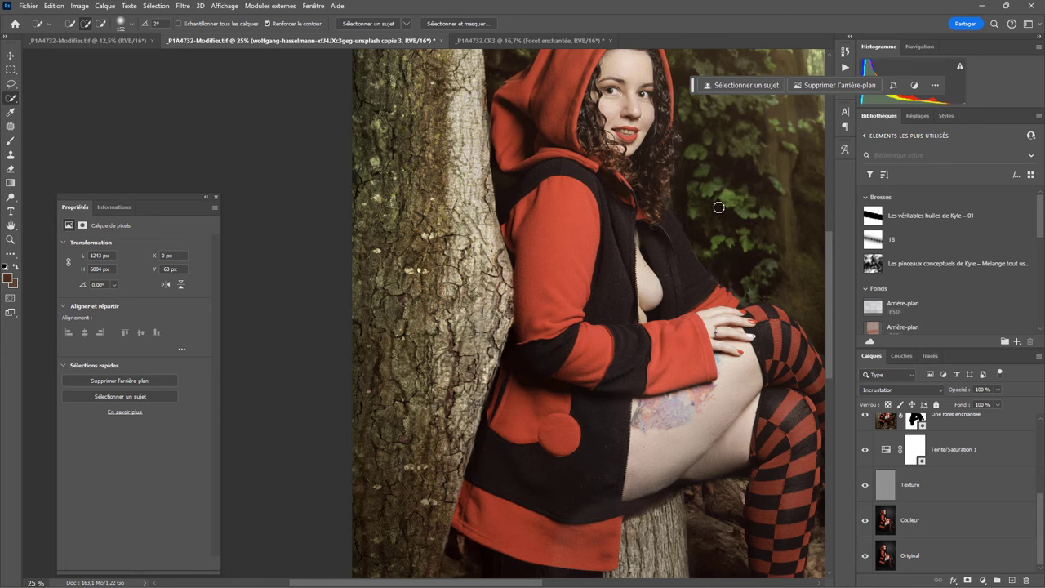
{"action": "key", "text": "ctrl+minus"}
{"action": "key", "text": "ctrl+minus"}
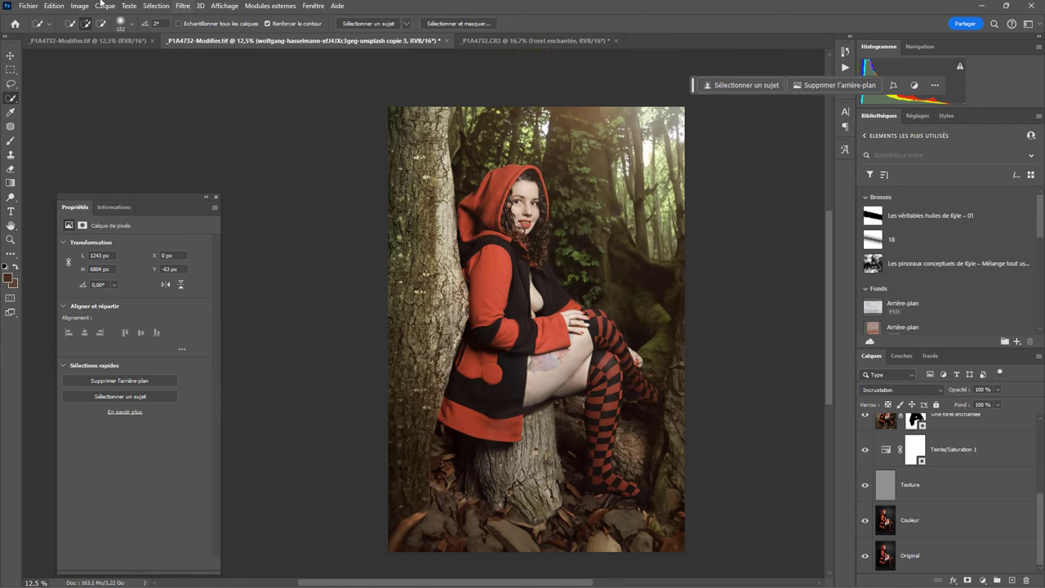
Step: Fit both the layered and flattened composites to the screen with Taille écran
{"action": "left_click", "coordinate": [222, 6]}
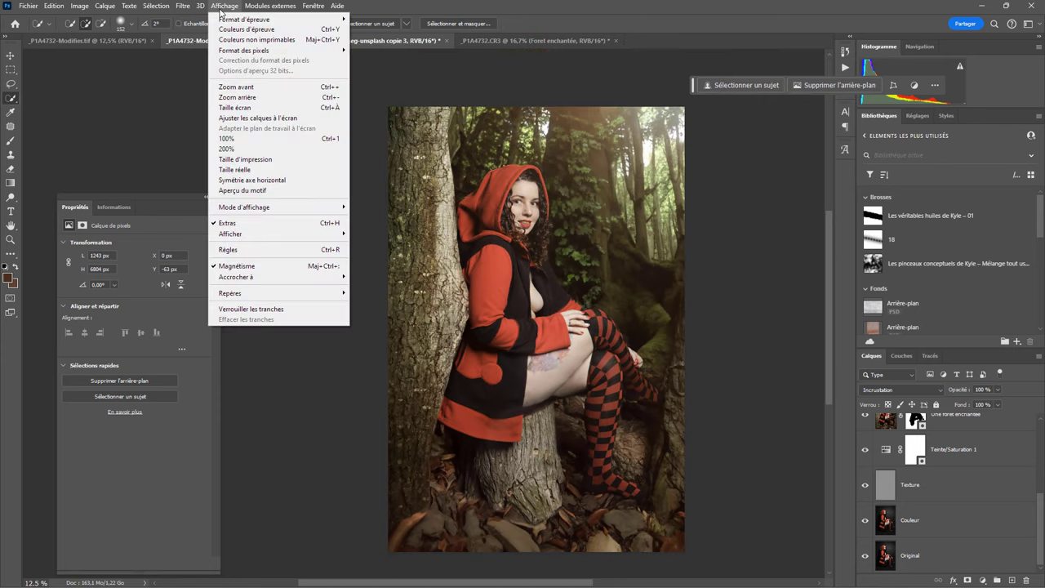
{"action": "left_click", "coordinate": [264, 118]}
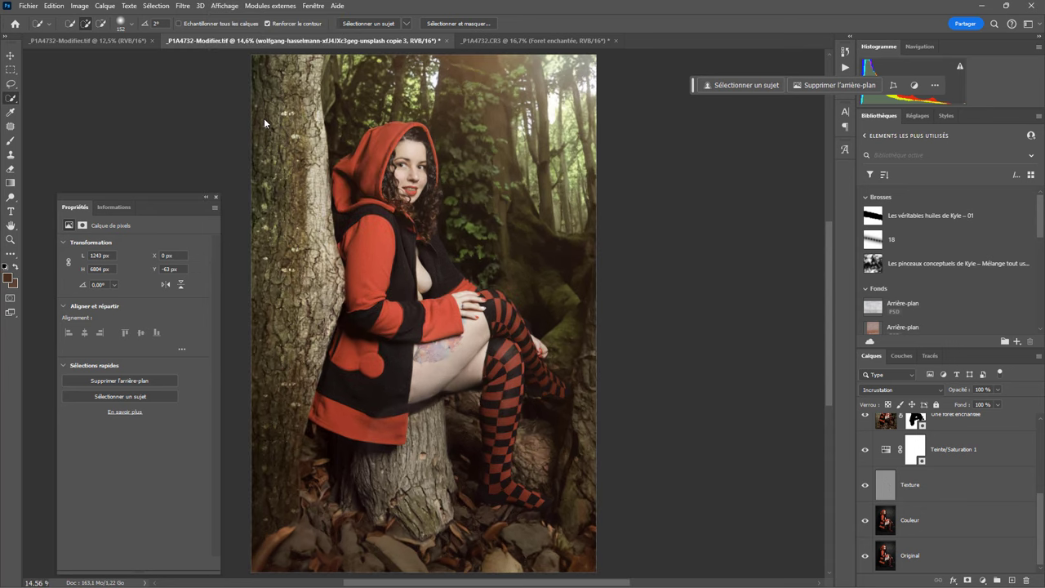
{"action": "left_click", "coordinate": [129, 41]}
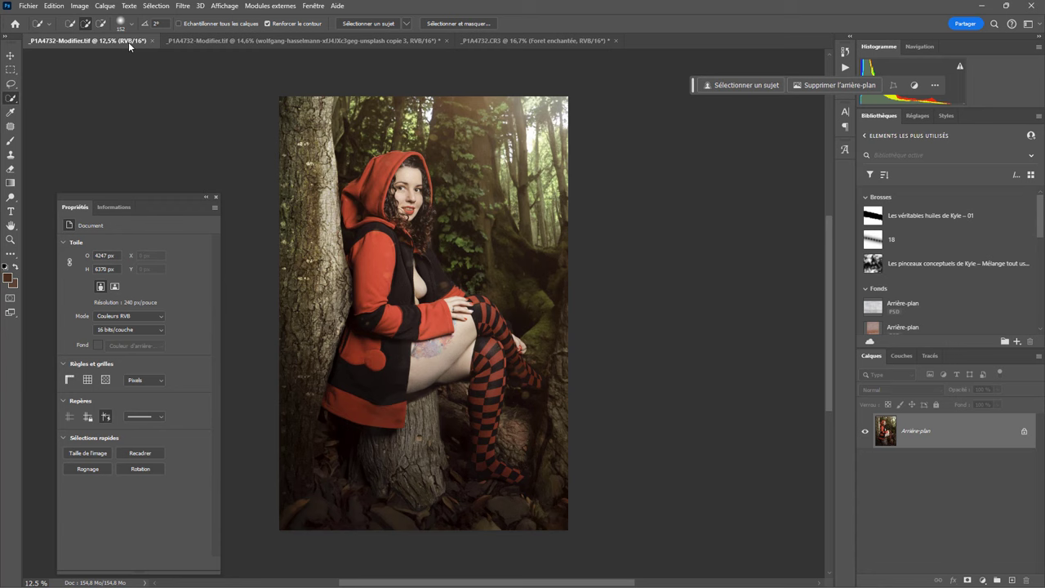
{"action": "left_click", "coordinate": [224, 6]}
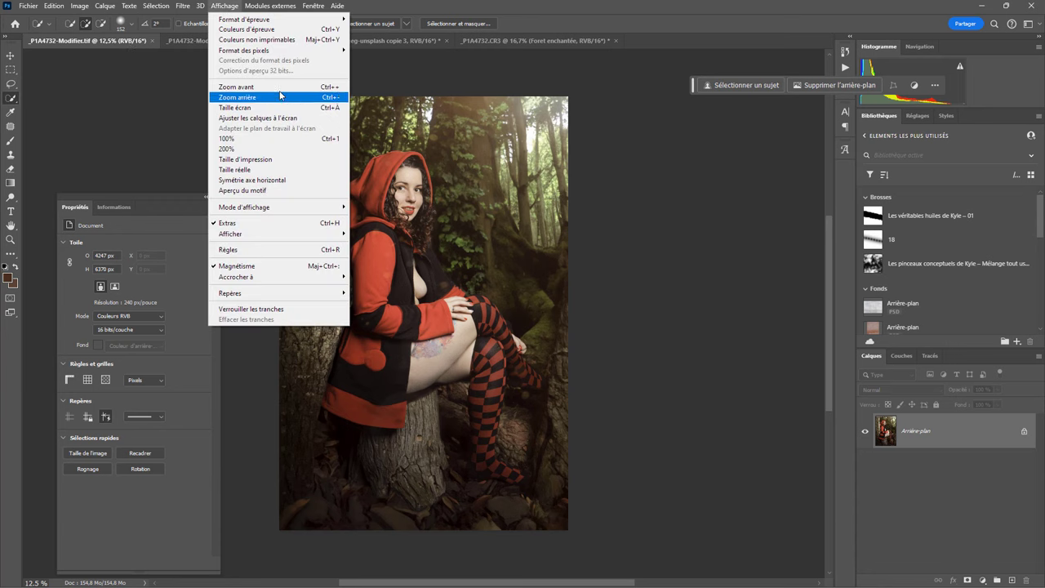
{"action": "left_click", "coordinate": [279, 119]}
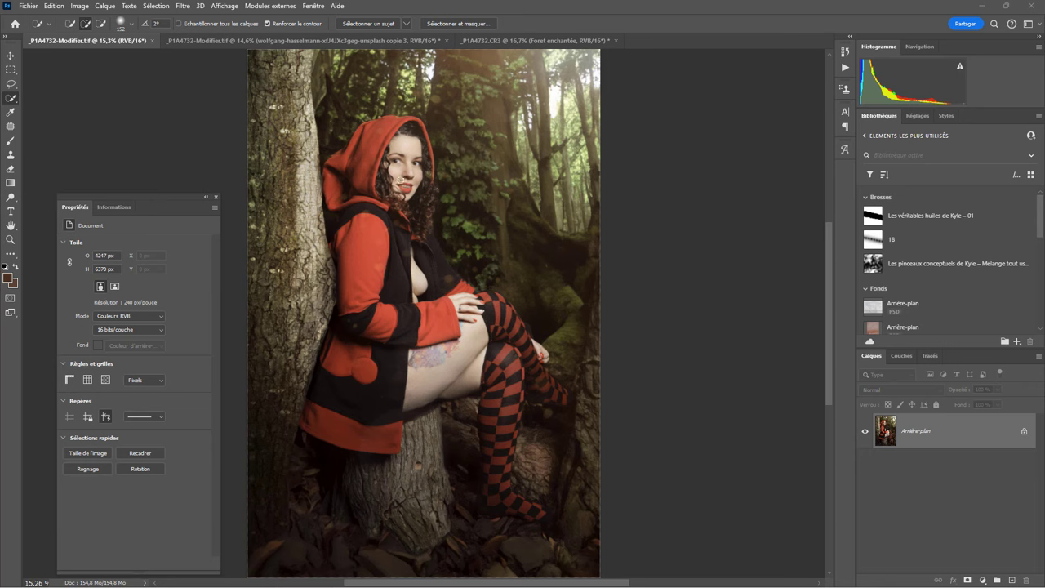
Step: Flip between flattened and layered composites, then bring up the P1A4732.CR3 Foret enchantée document
{"action": "left_click", "coordinate": [211, 40]}
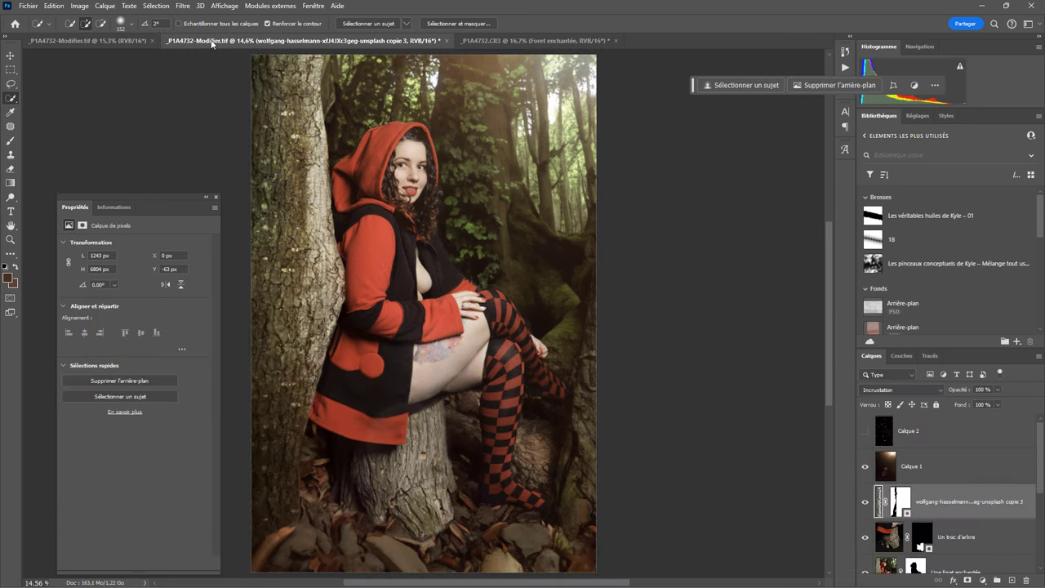
{"action": "left_click", "coordinate": [111, 40]}
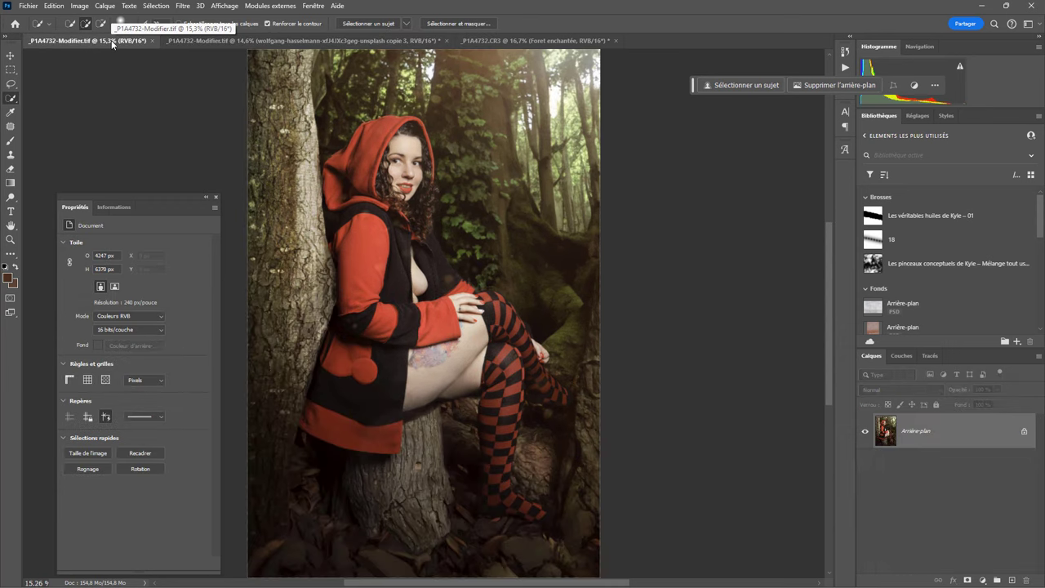
{"action": "left_click", "coordinate": [208, 42]}
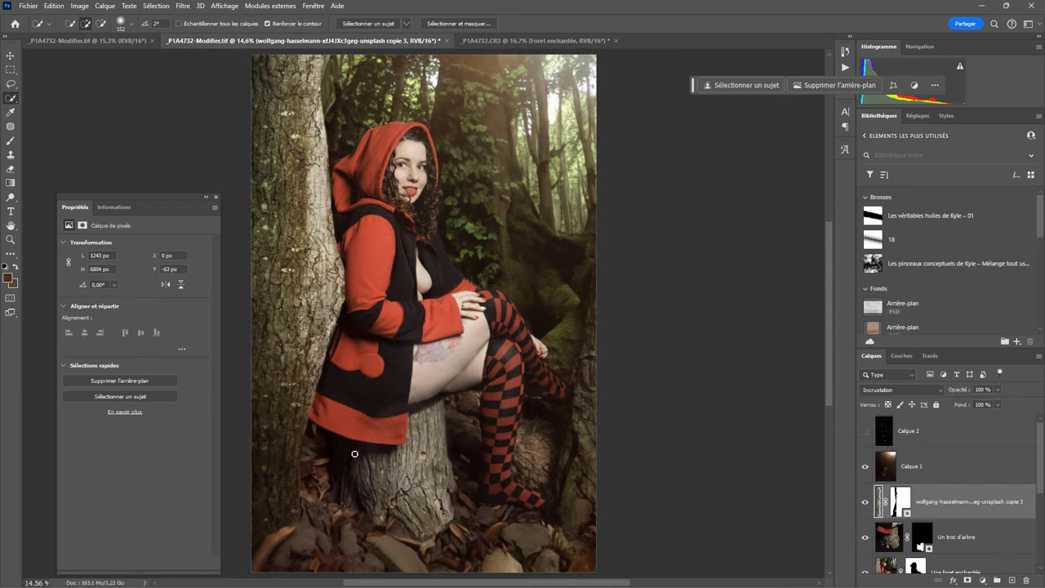
{"action": "left_click", "coordinate": [99, 43]}
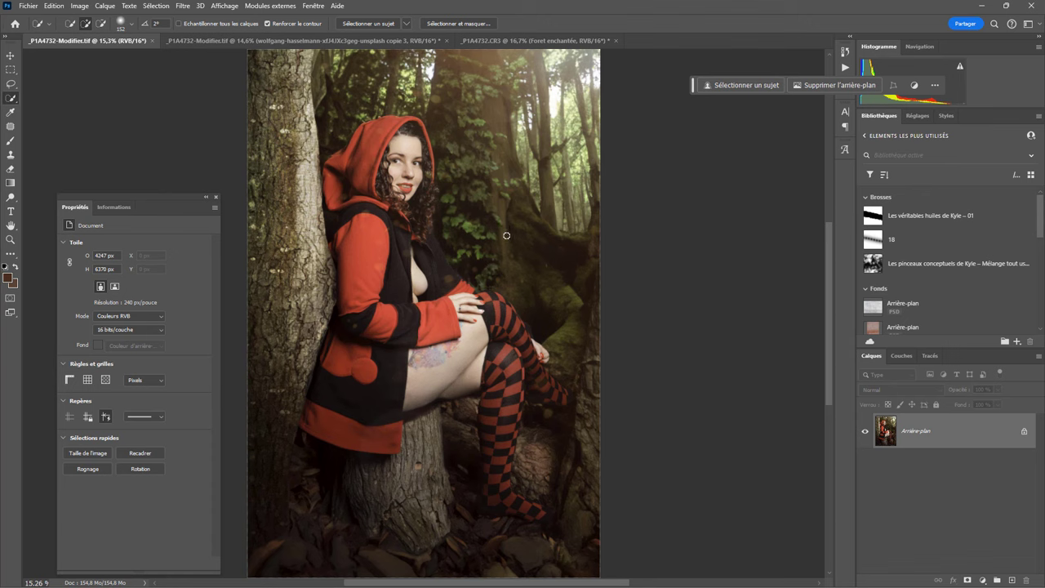
{"action": "left_click", "coordinate": [346, 43]}
{"action": "left_click", "coordinate": [142, 42]}
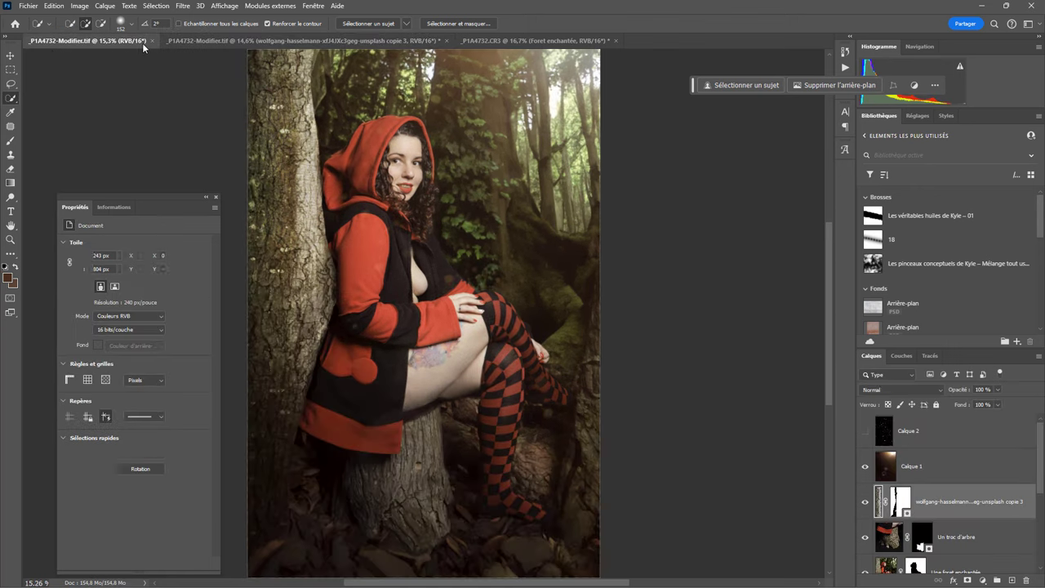
{"action": "left_click", "coordinate": [321, 43]}
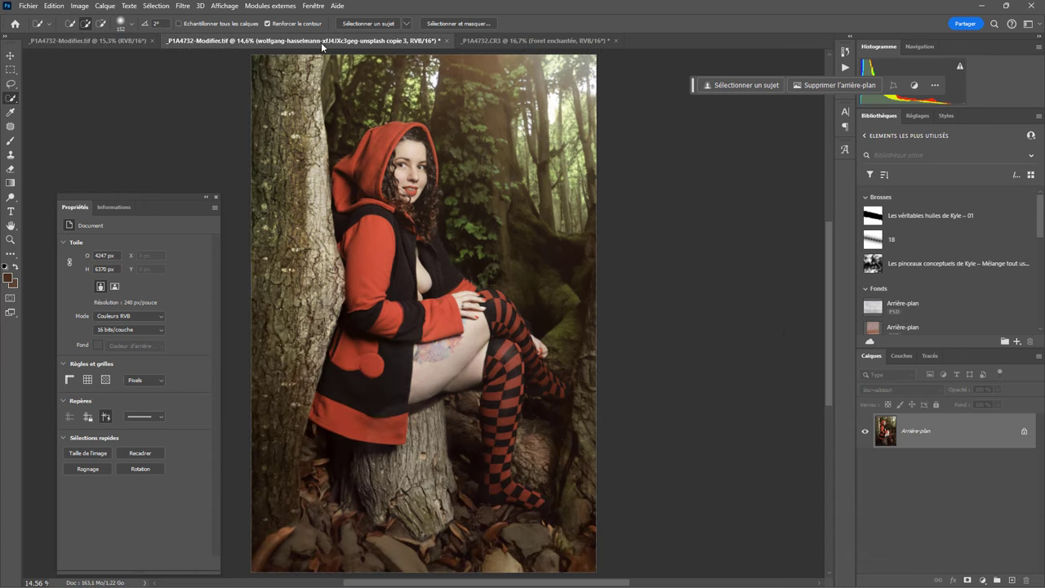
{"action": "left_click", "coordinate": [506, 41]}
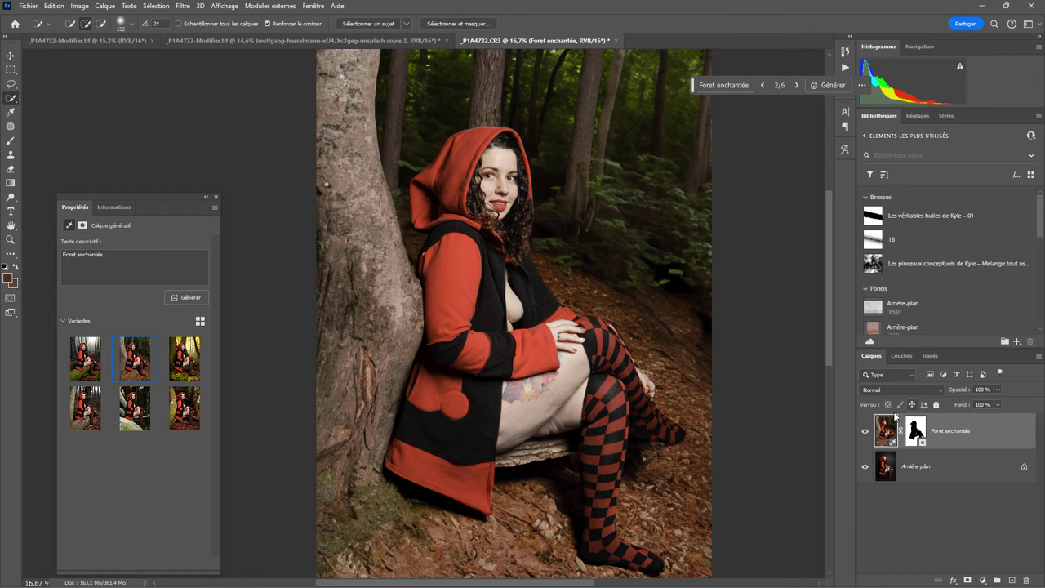
Step: Hide the Foret enchantée layer to see the studio shot, then return to the flattened composite
{"action": "left_click", "coordinate": [865, 431]}
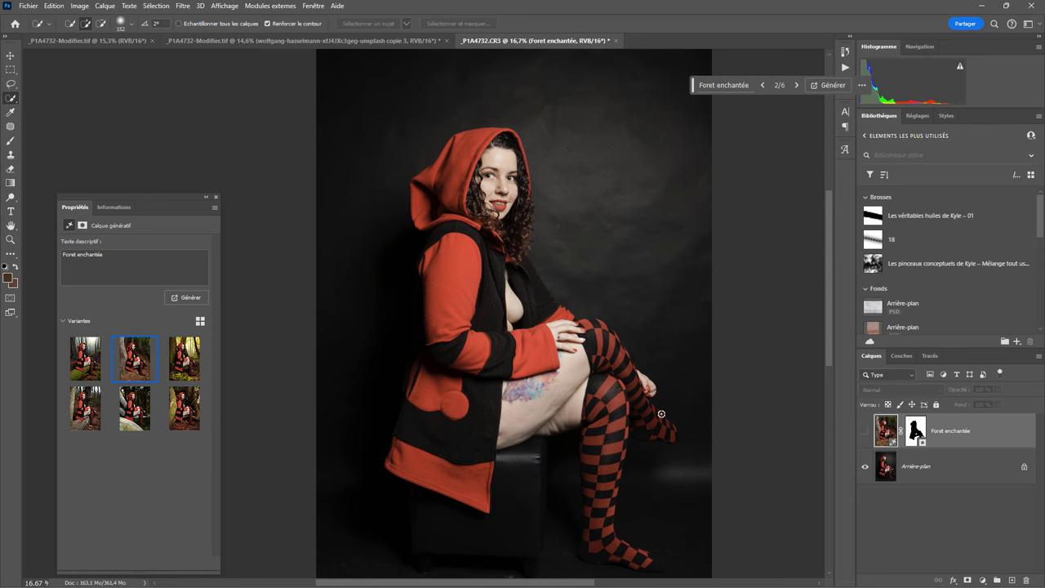
{"action": "left_click", "coordinate": [116, 45]}
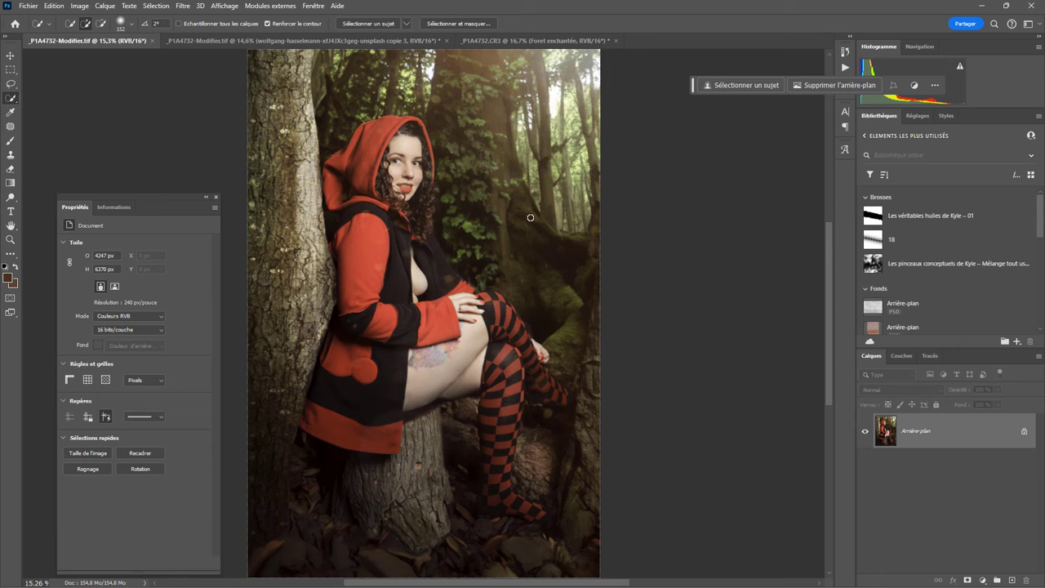
Step: Show Calque 2 in the layered composite, then toggle the left-tree and stump layers to compare
{"action": "left_click", "coordinate": [364, 40]}
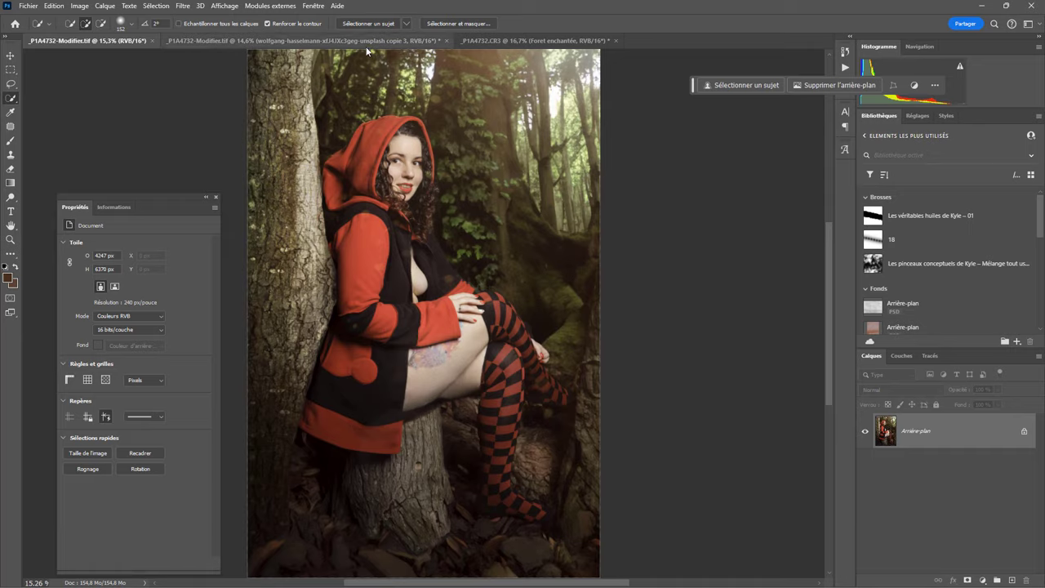
{"action": "left_click", "coordinate": [866, 432]}
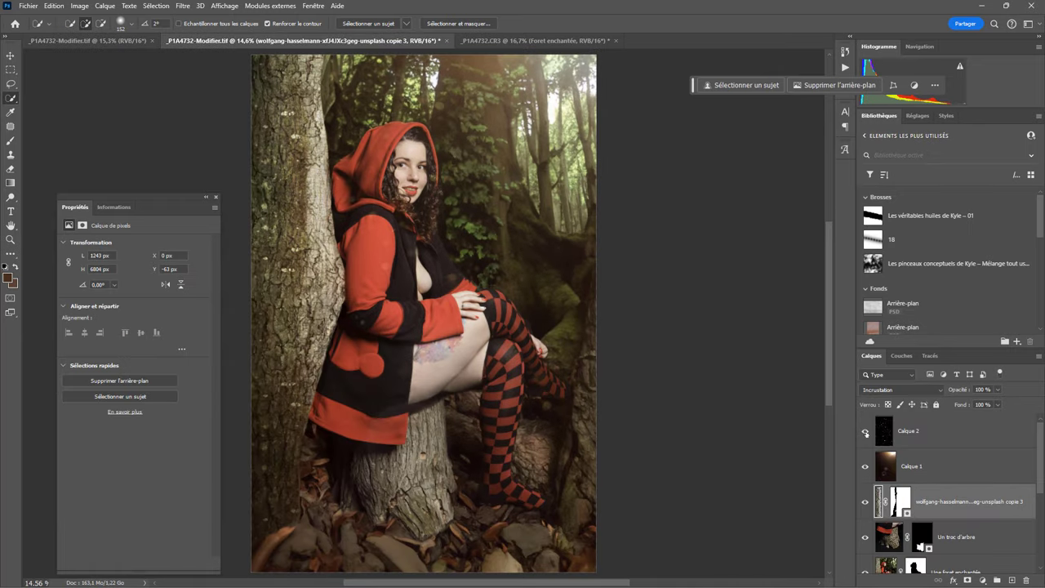
{"action": "scroll", "coordinate": [1033, 456], "scroll_direction": "down", "scroll_amount": 2}
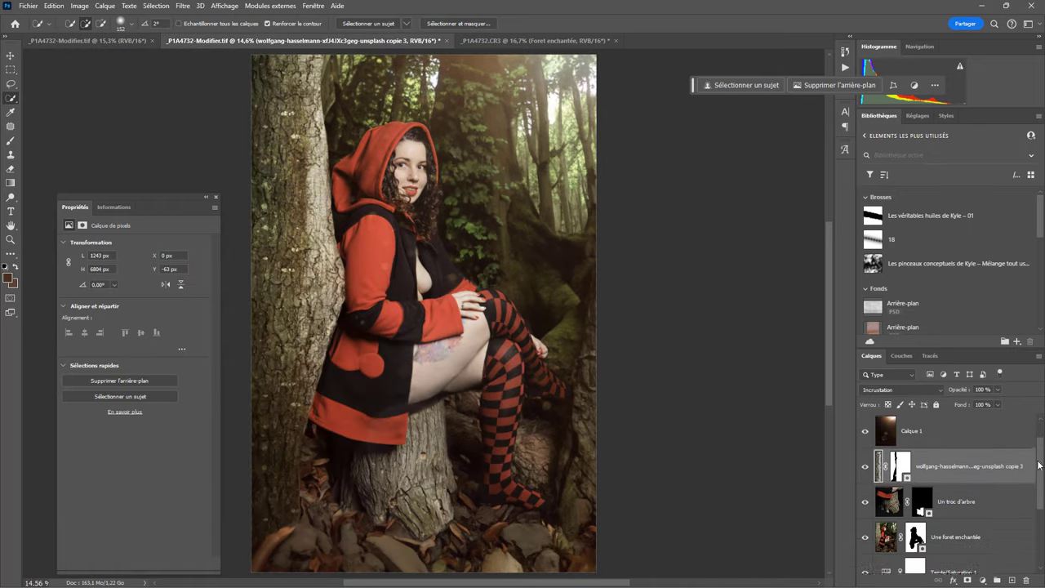
{"action": "left_click", "coordinate": [866, 489]}
{"action": "left_click", "coordinate": [865, 488]}
{"action": "left_click", "coordinate": [866, 488]}
{"action": "left_click", "coordinate": [866, 489]}
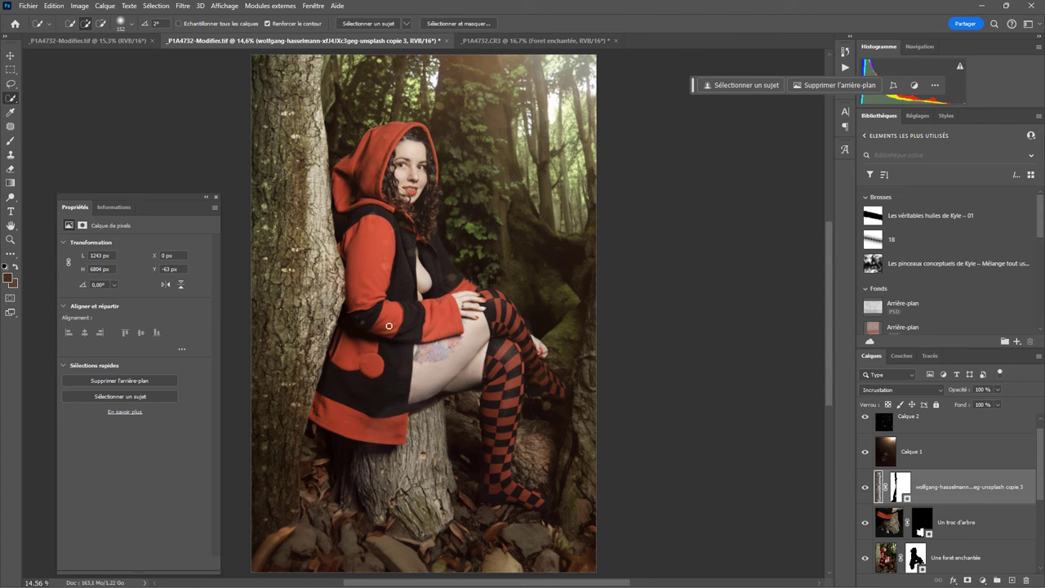
{"action": "left_click", "coordinate": [866, 523]}
{"action": "left_click", "coordinate": [866, 523]}
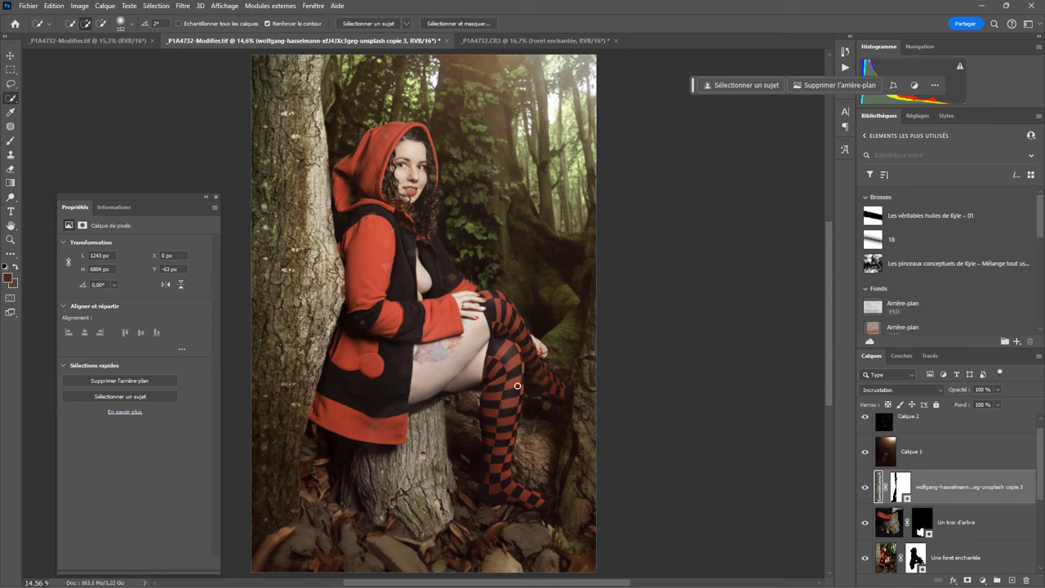